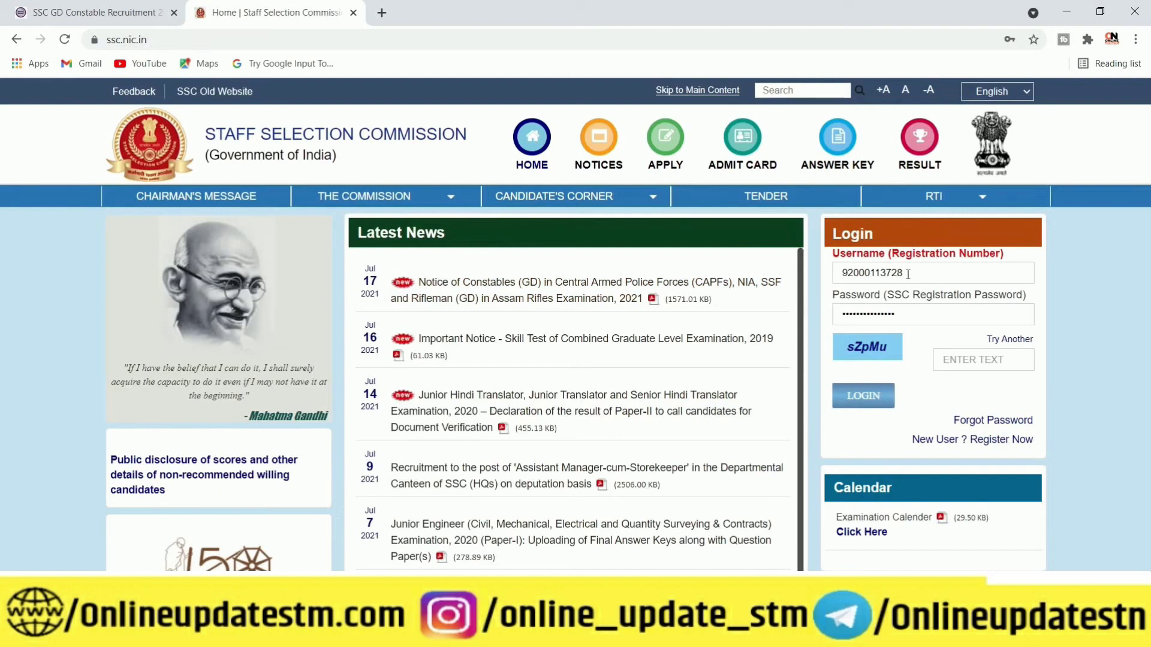
Log in as a candidate with the registration number, the SSC registration password and the captcha text
left_click(909, 274)
left_click(902, 314)
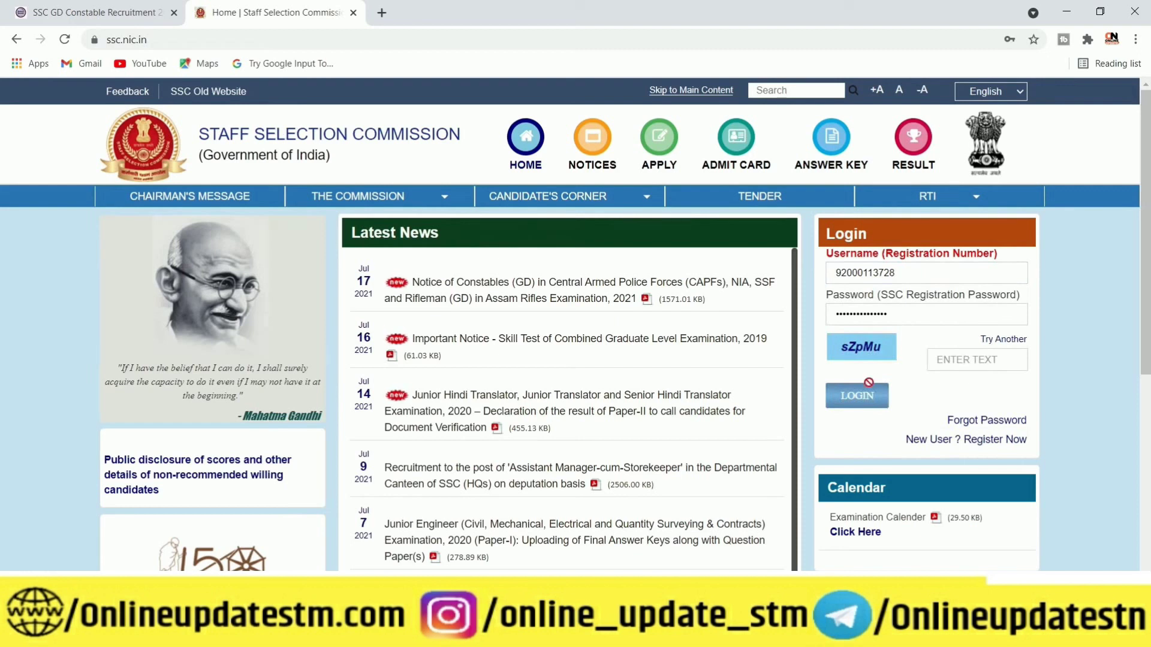
left_click(853, 400)
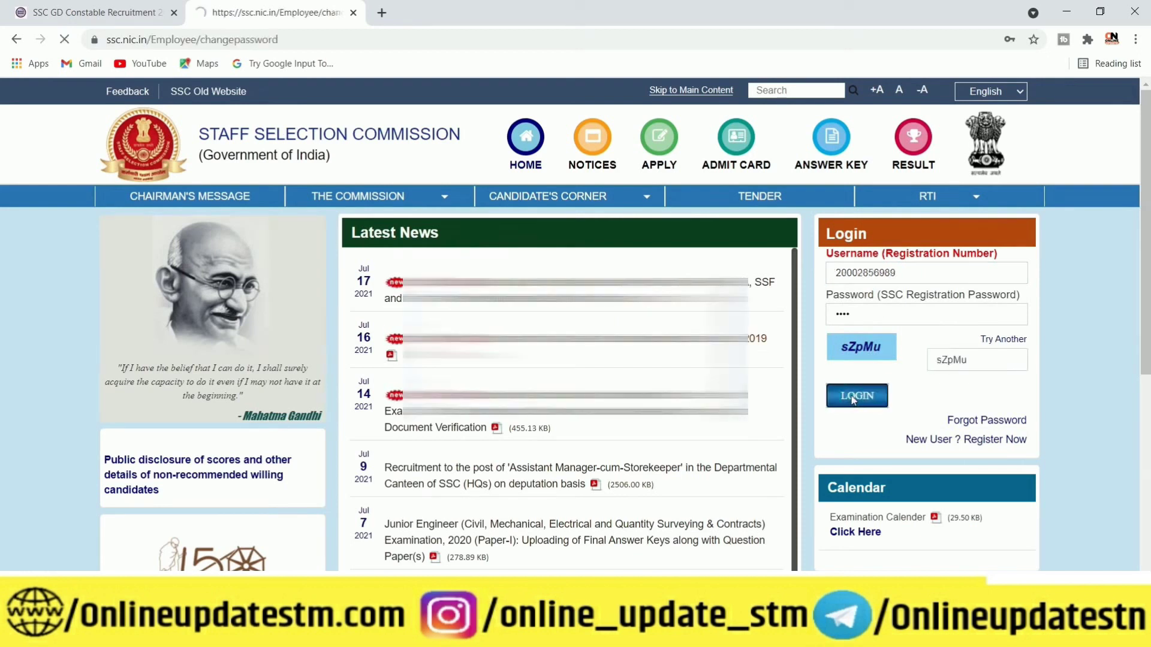
Change the first-login password by entering the old password and the confirmed new password, and save the new credentials in the browser
scroll(851, 401, "down", 1)
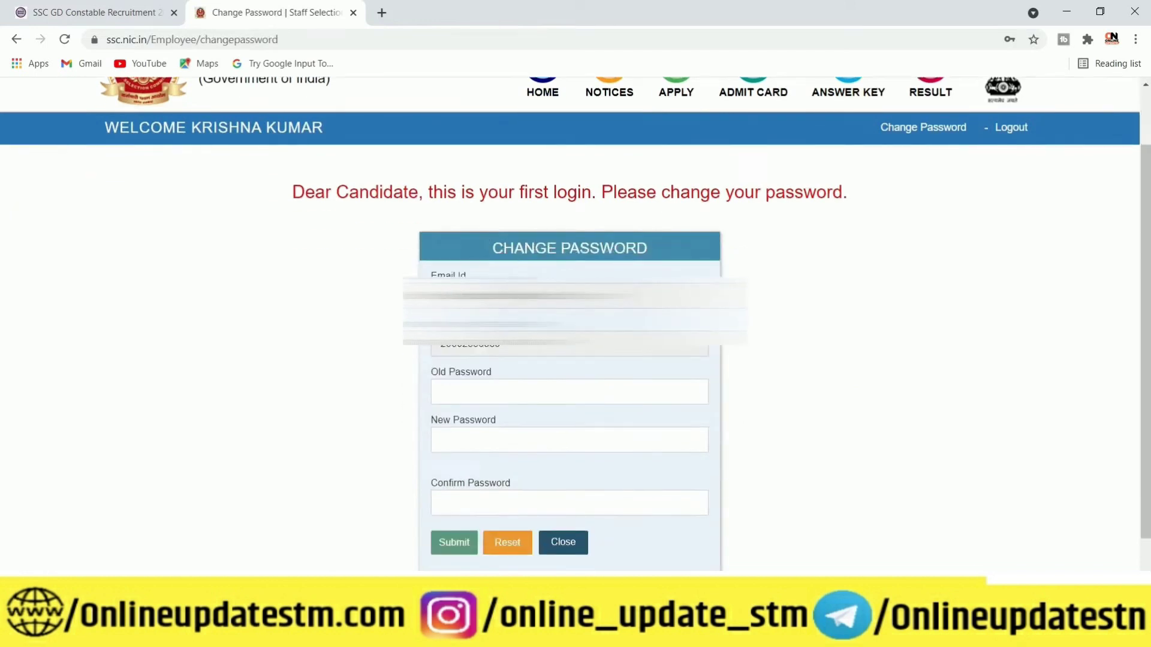
left_click(471, 393)
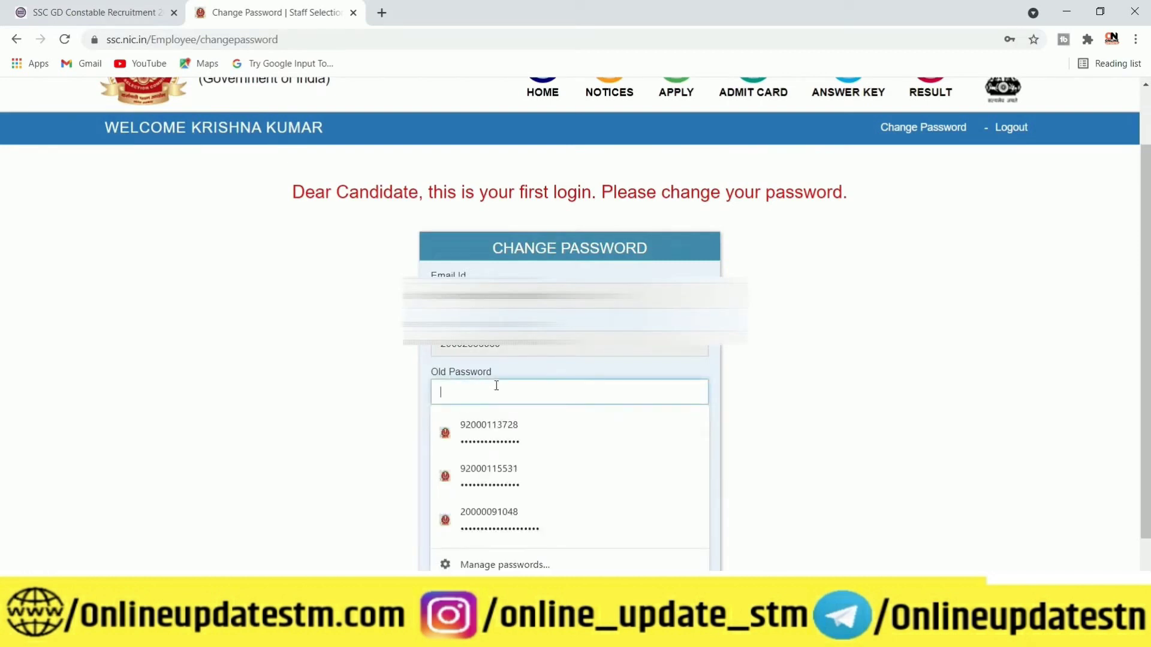
left_click(962, 420)
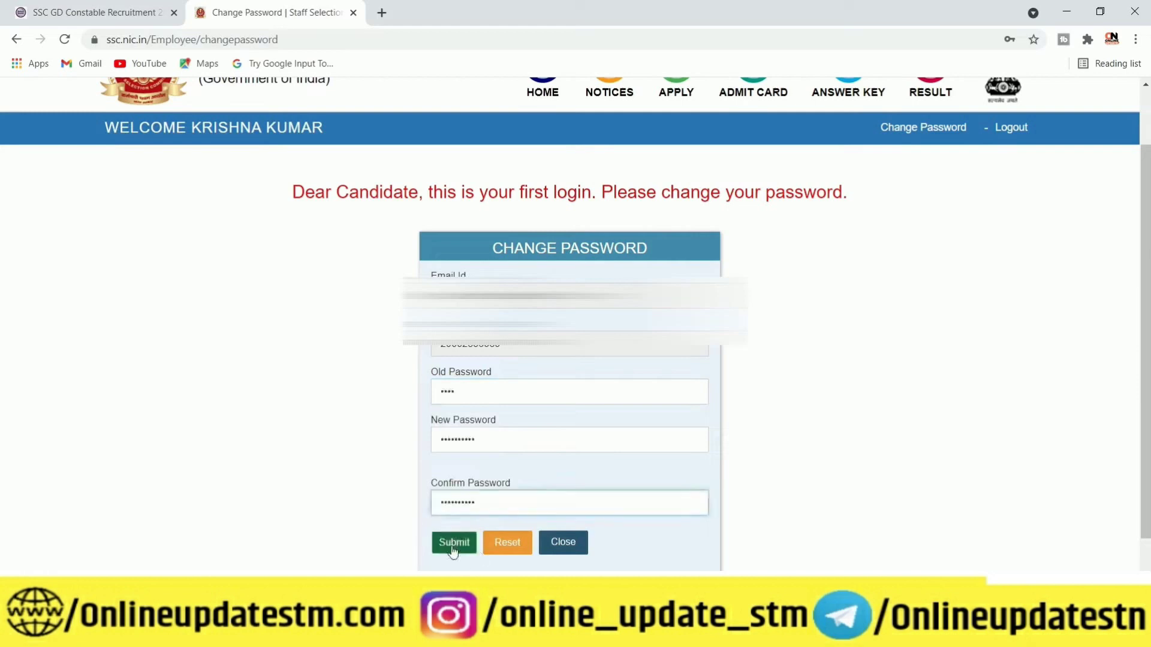
left_click(453, 547)
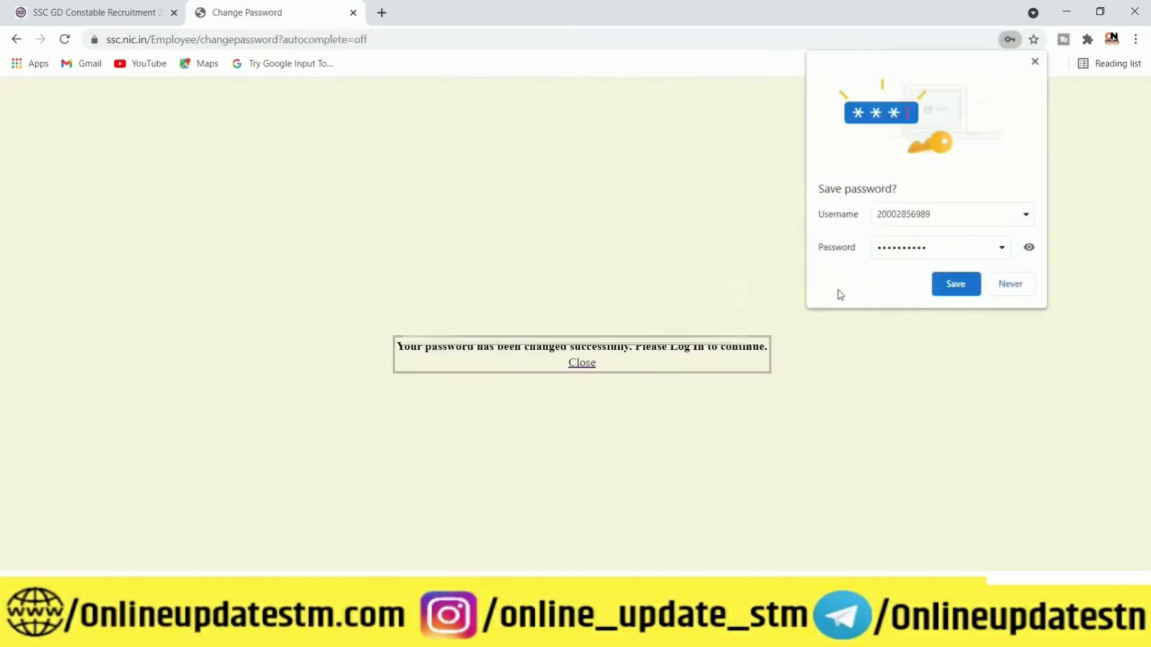
left_click(941, 279)
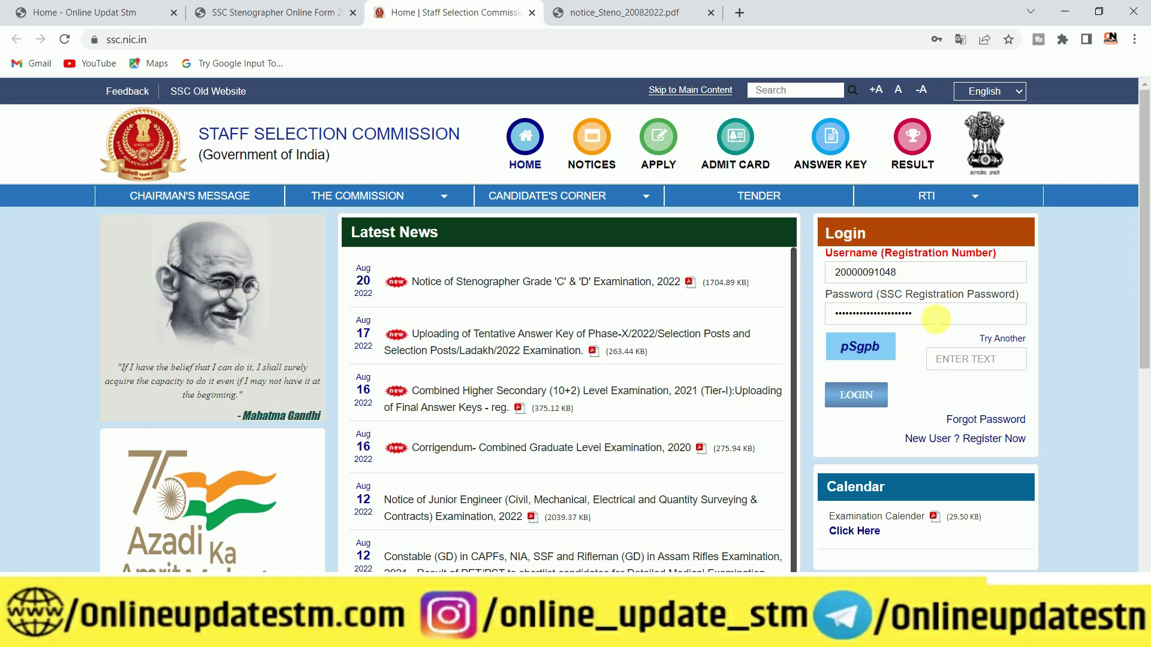
Log in to the candidate portal with the captcha text and open the application form for Stenographer Grade 'C' & 'D' Examination, 2022
left_click(947, 360)
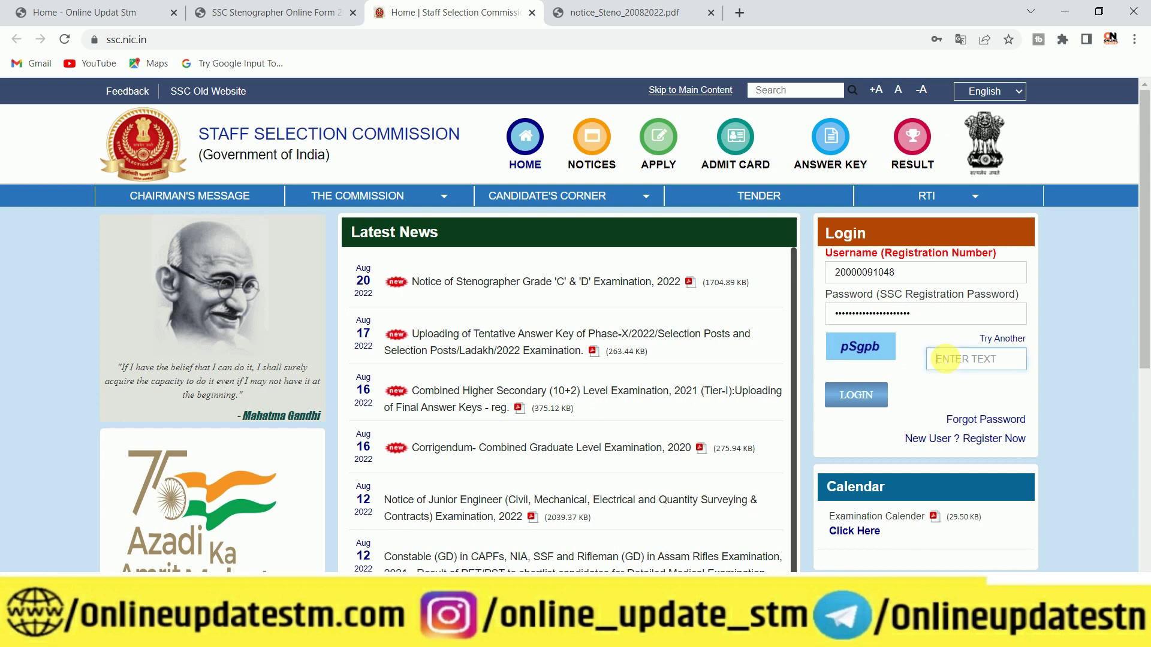
type("pSgpb")
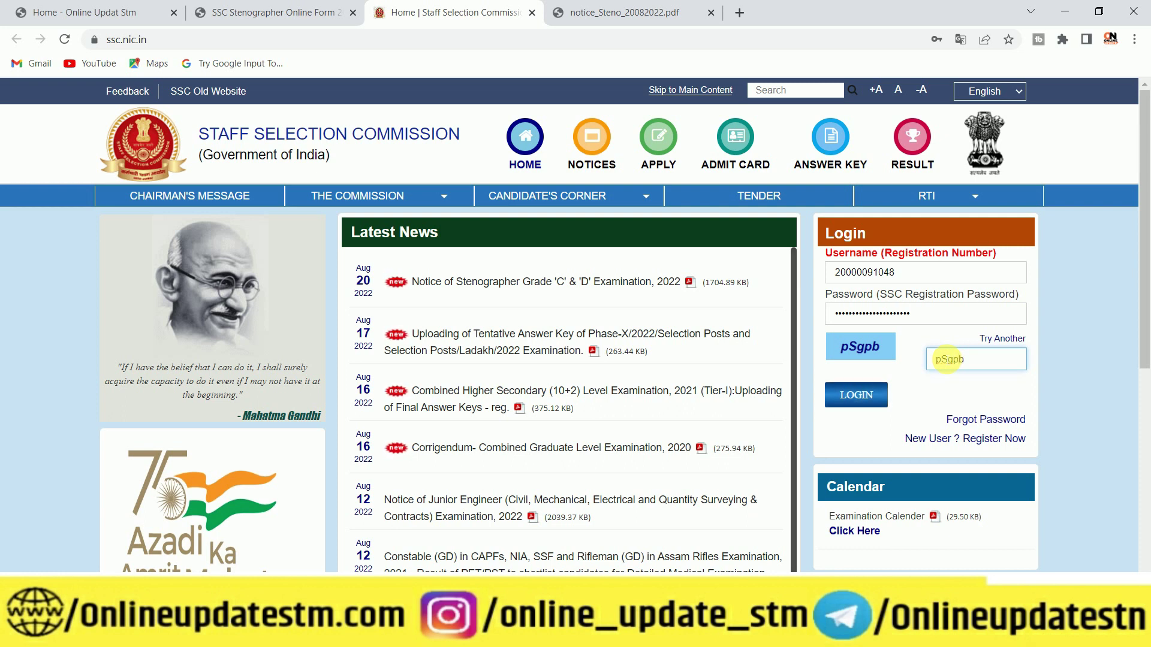
left_click(863, 394)
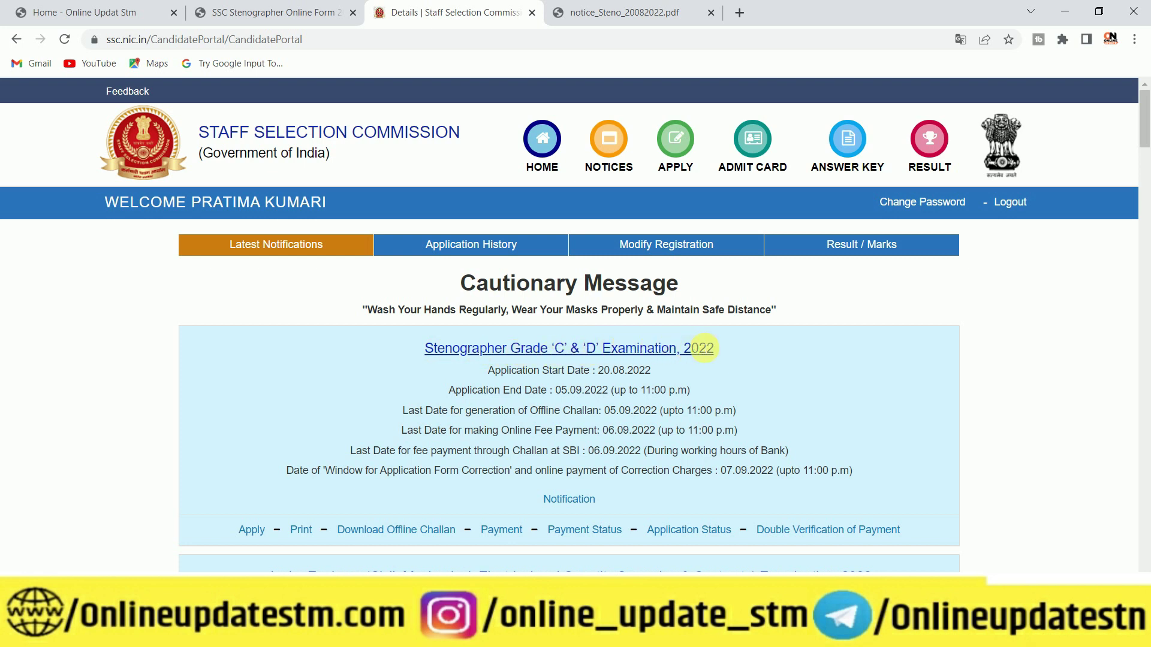
scroll(695, 348, "down", 3)
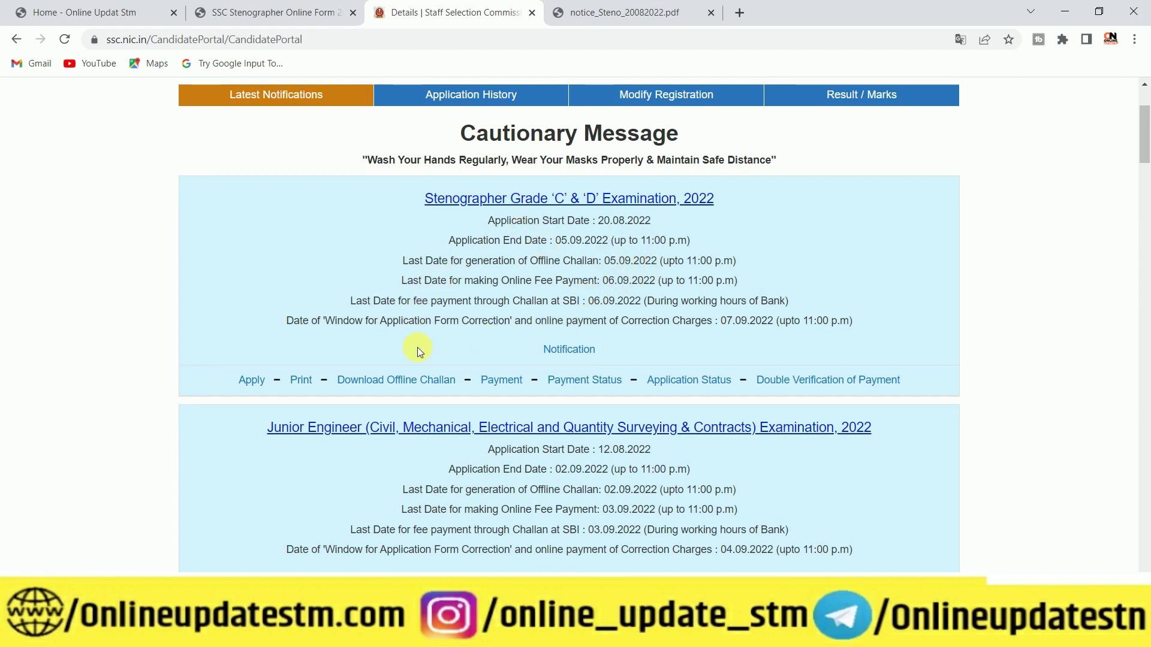
left_click(251, 381)
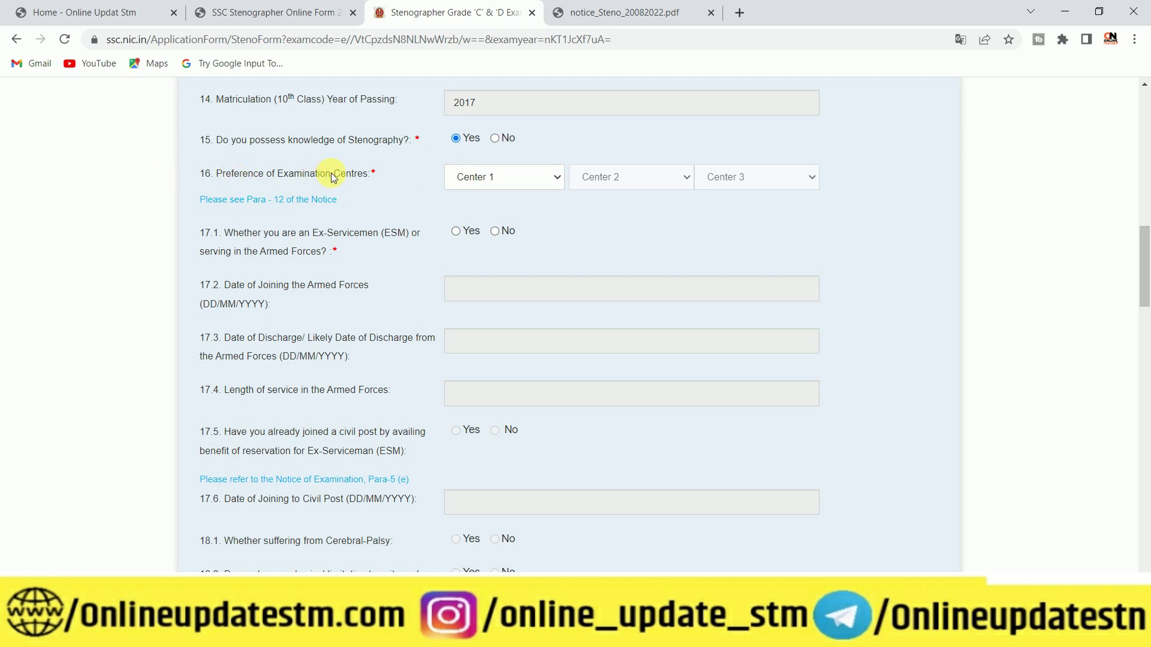
Set the examination centre preferences to CR-Muzaffarpur, CR-Patna(3206) and CR-Agra(3001), and answer No to the Ex-Servicemen question
left_click(475, 177)
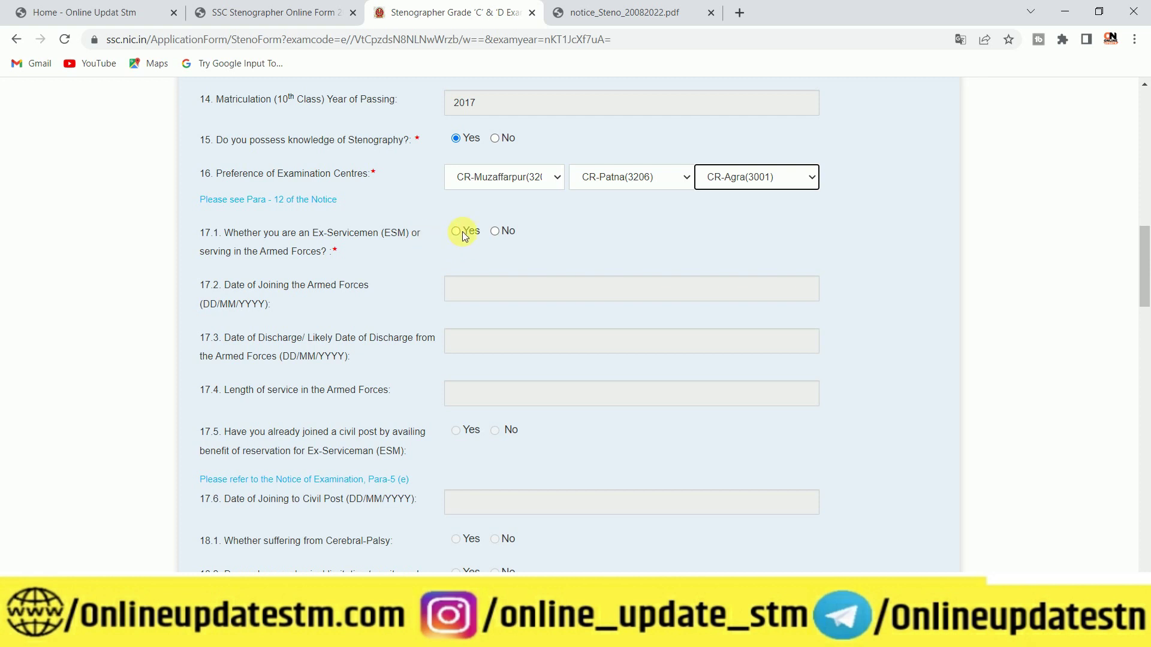
left_click(503, 232)
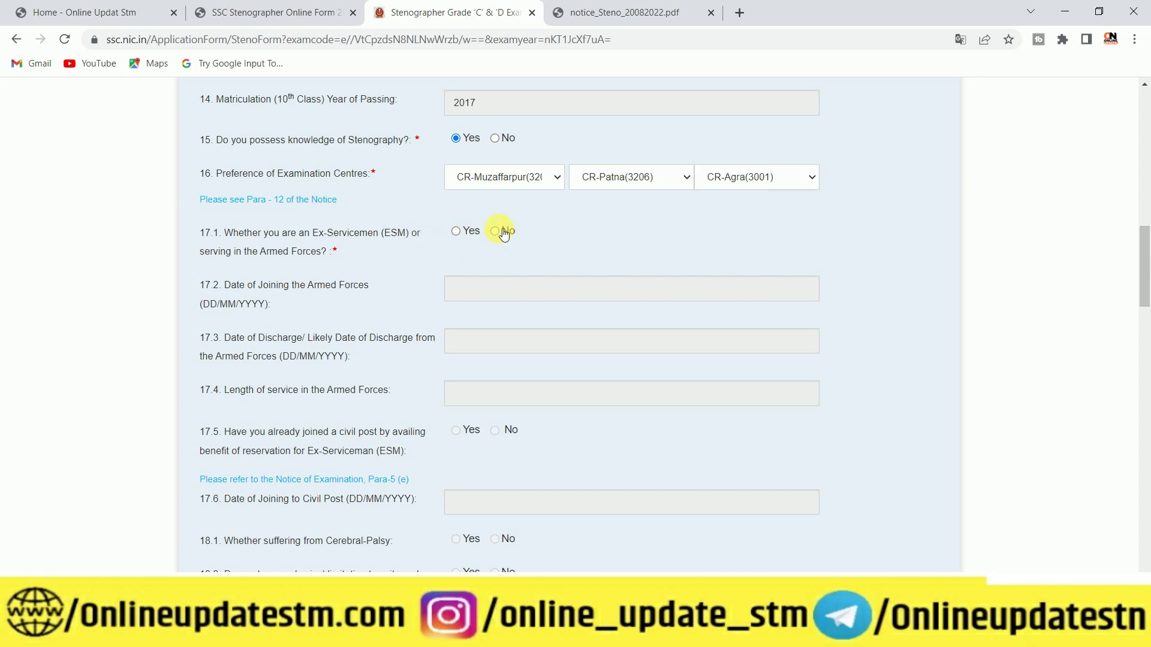
Set Medium of Skill Test to Hindi and confirm it as Hindi
scroll(498, 313, "down", 3)
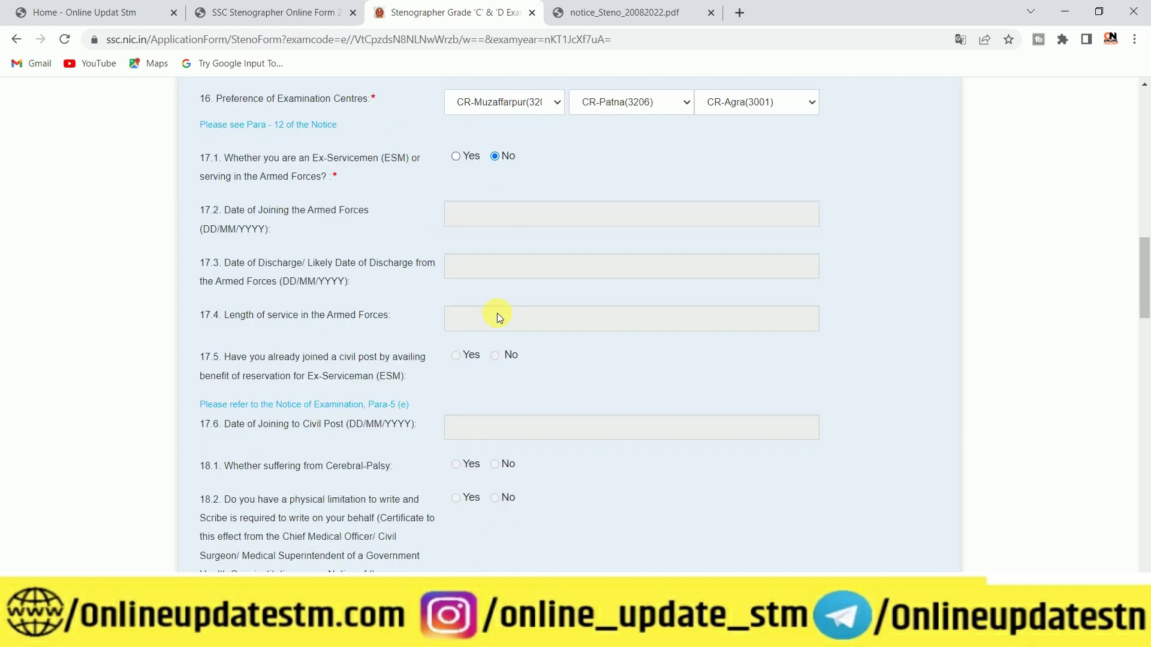
scroll(498, 312, "down", 1)
scroll(502, 317, "down", 4)
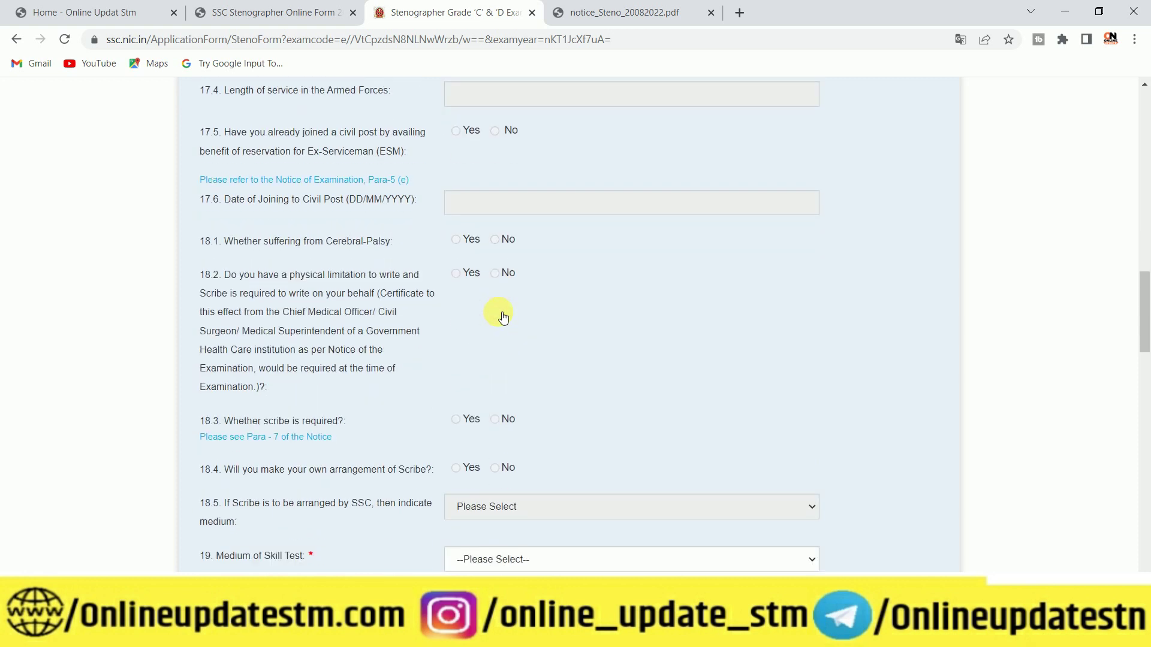
scroll(500, 315, "down", 1)
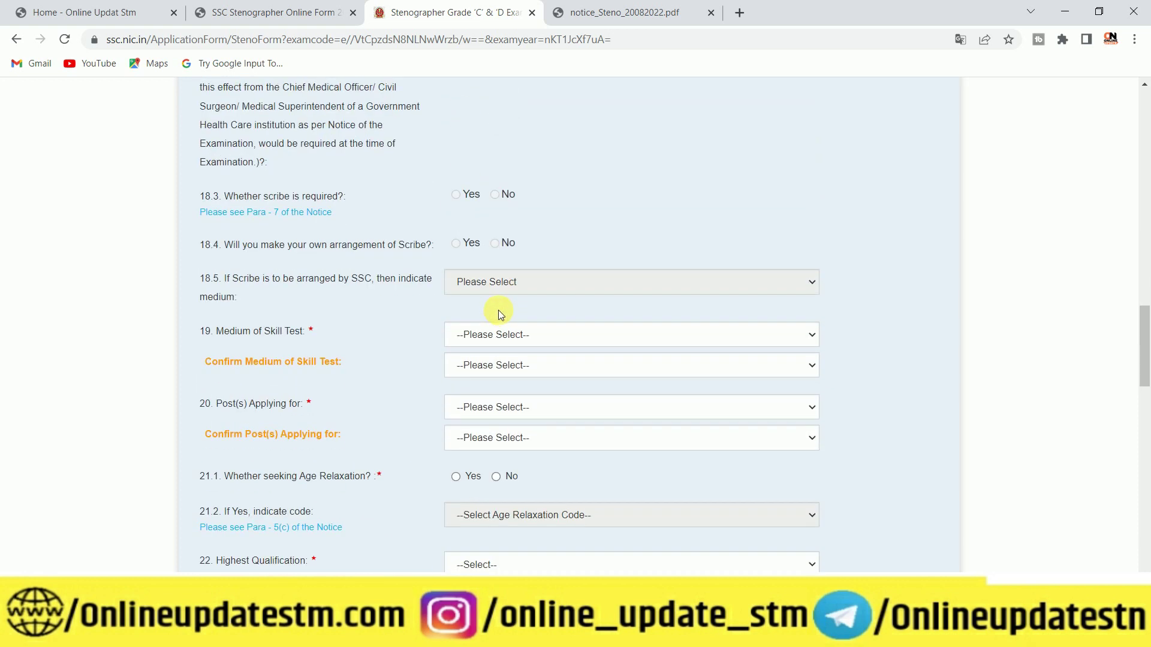
scroll(498, 310, "down", 1)
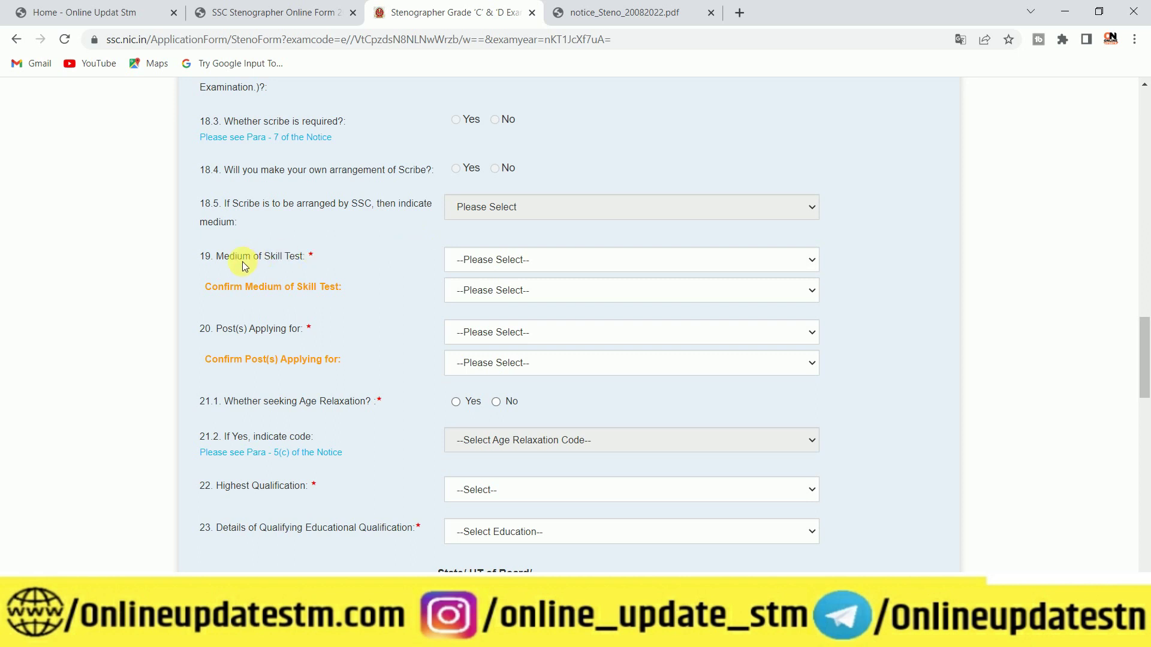
left_click(472, 261)
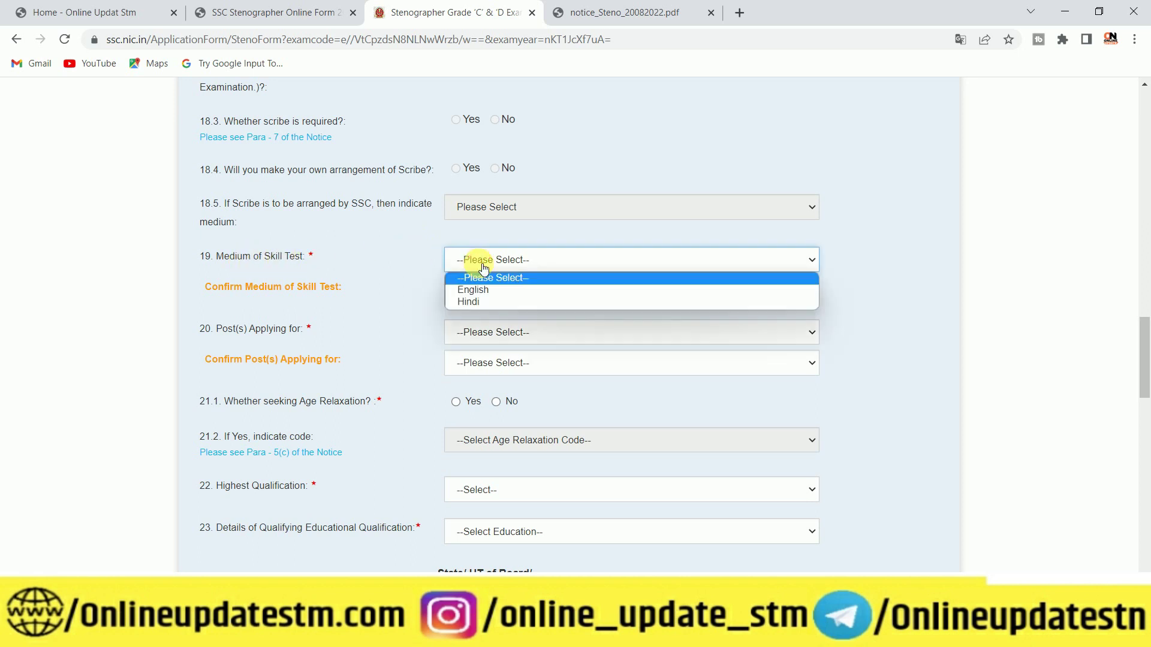
left_click(490, 304)
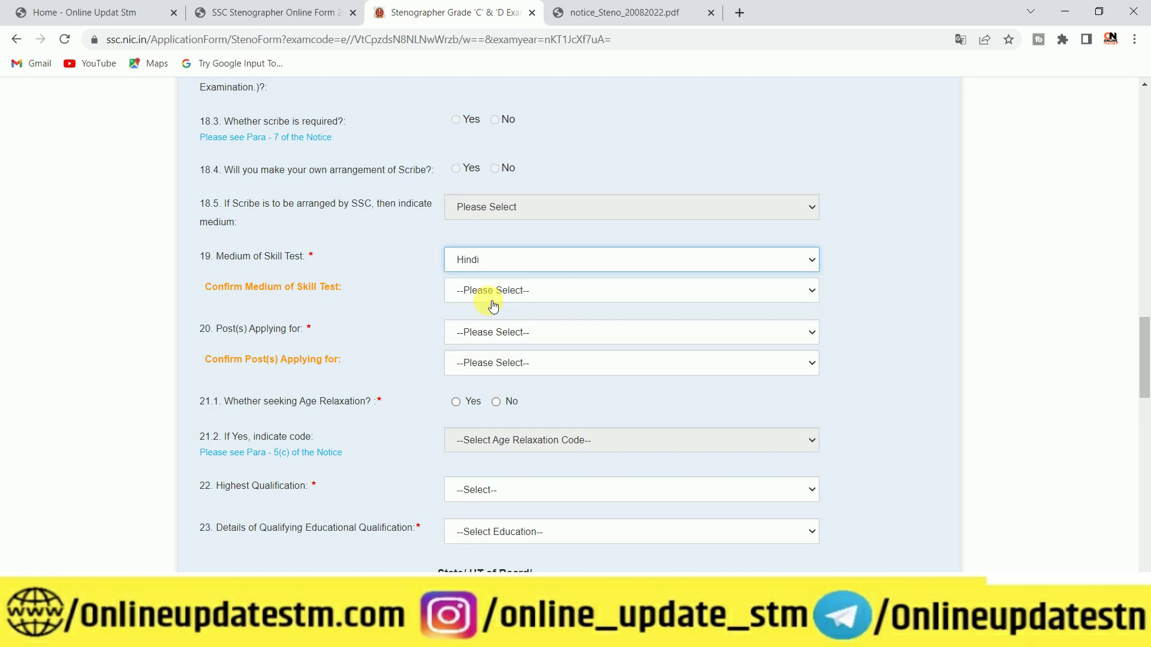
scroll(501, 294, "down", 1)
left_click(529, 220)
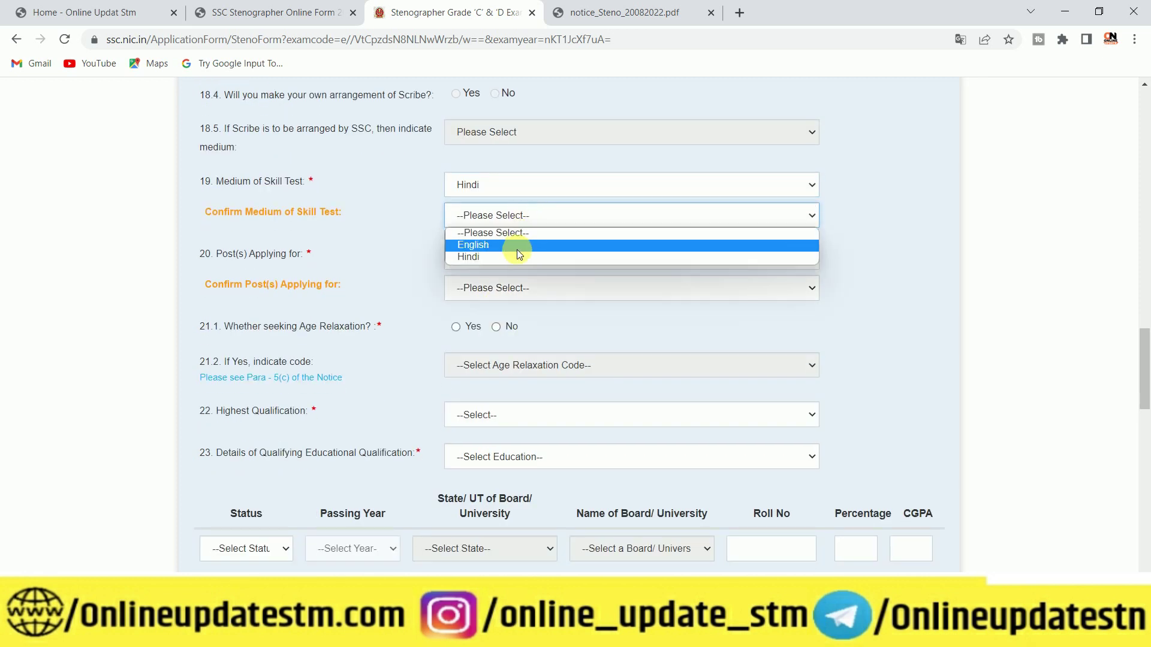
left_click(515, 253)
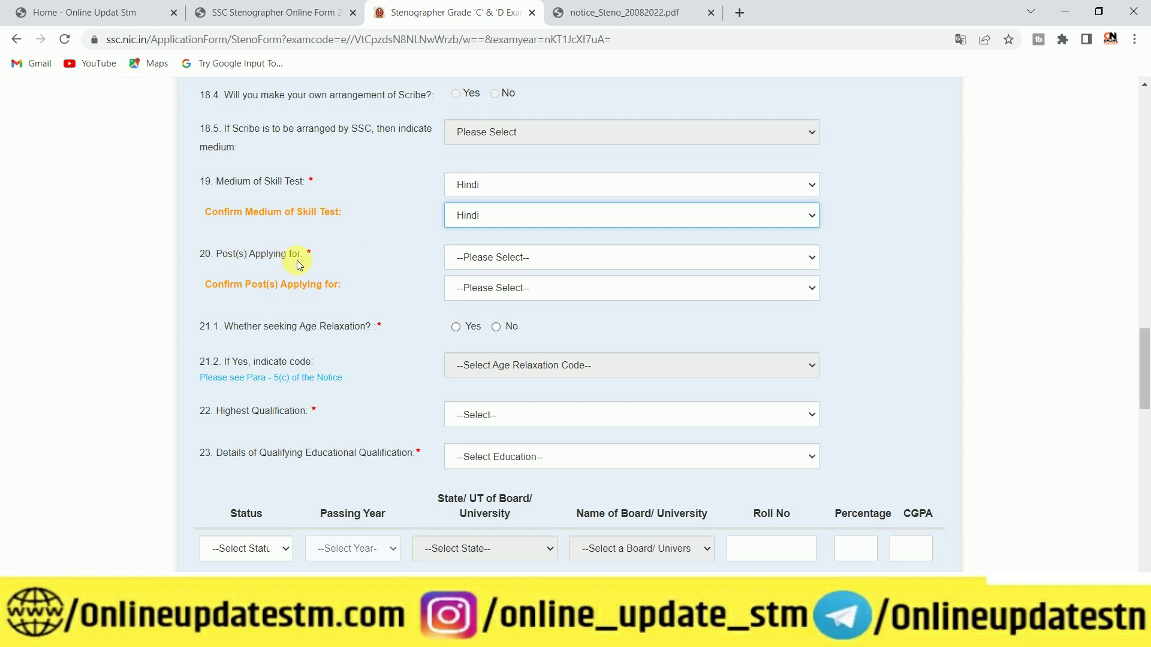
Set and confirm the posts applied for as Both (Stenographer Grade 'C' & Grade 'D'), and answer No to seeking age relaxation
left_click(519, 260)
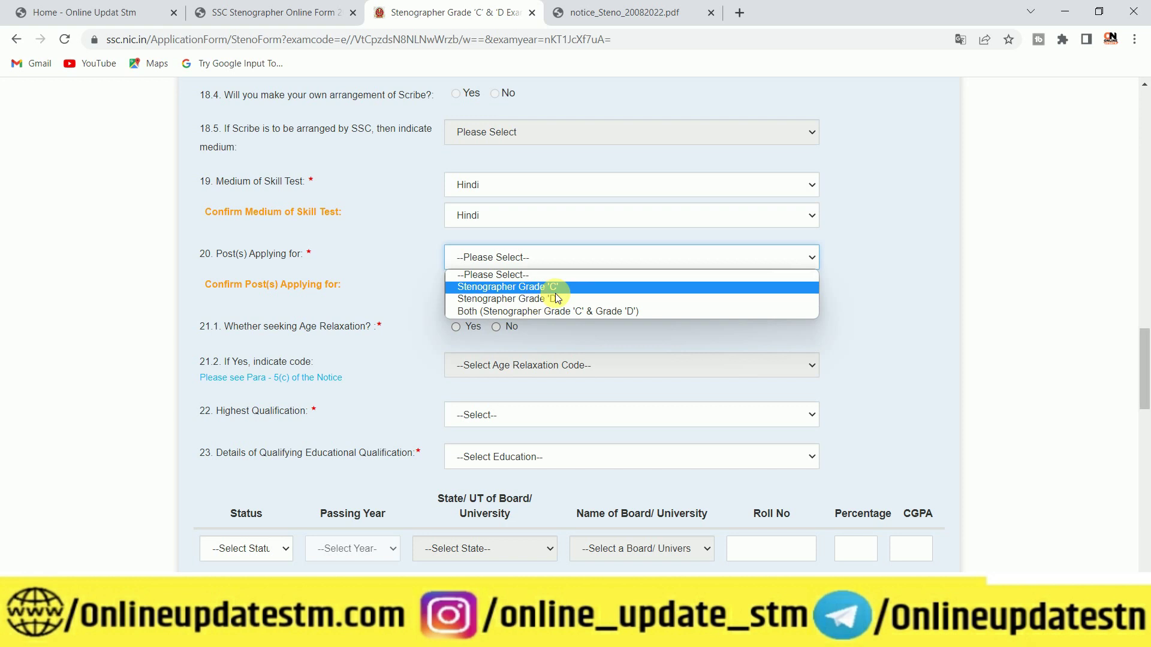
left_click(516, 312)
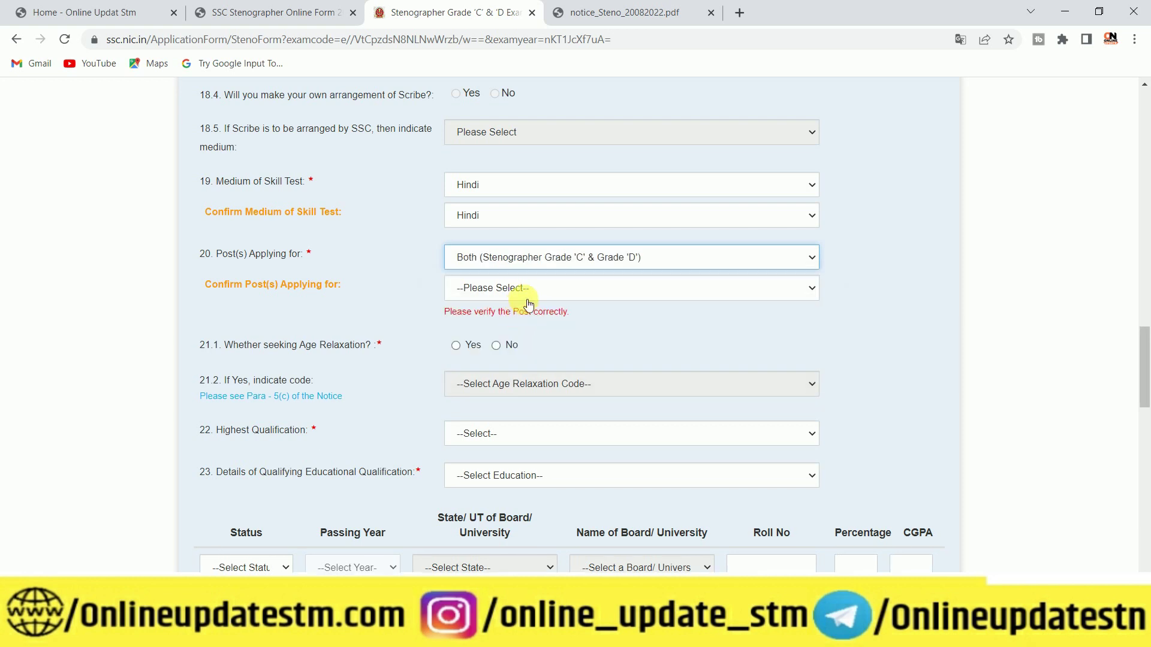
left_click(526, 293)
left_click(524, 342)
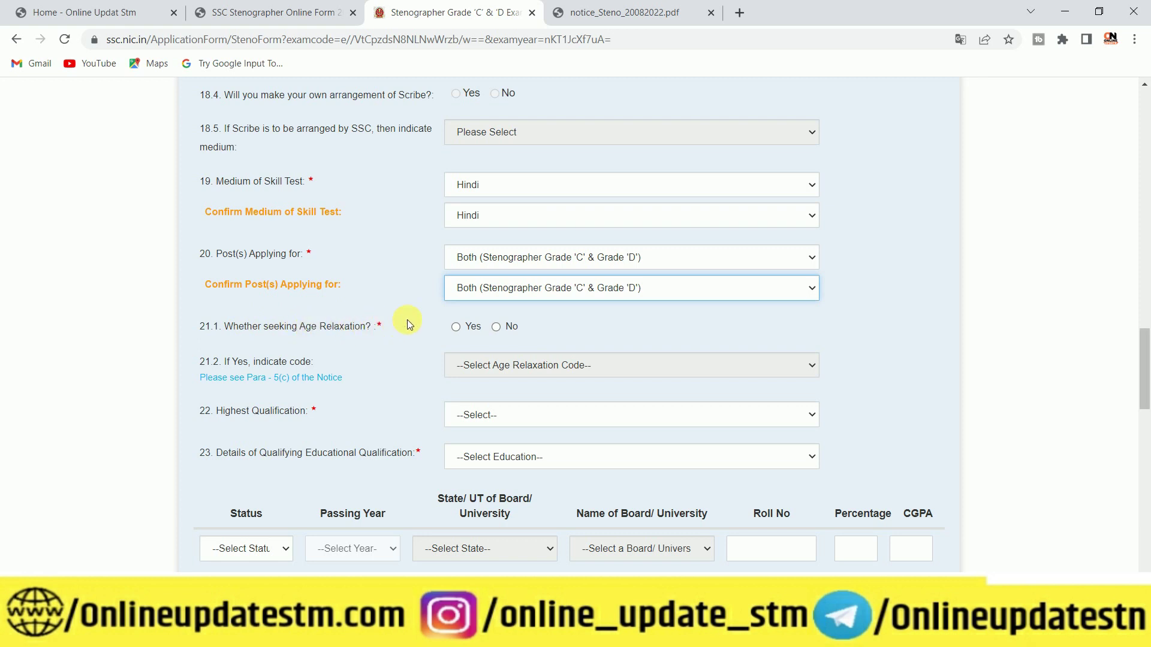
left_click(496, 329)
scroll(497, 334, "down", 2)
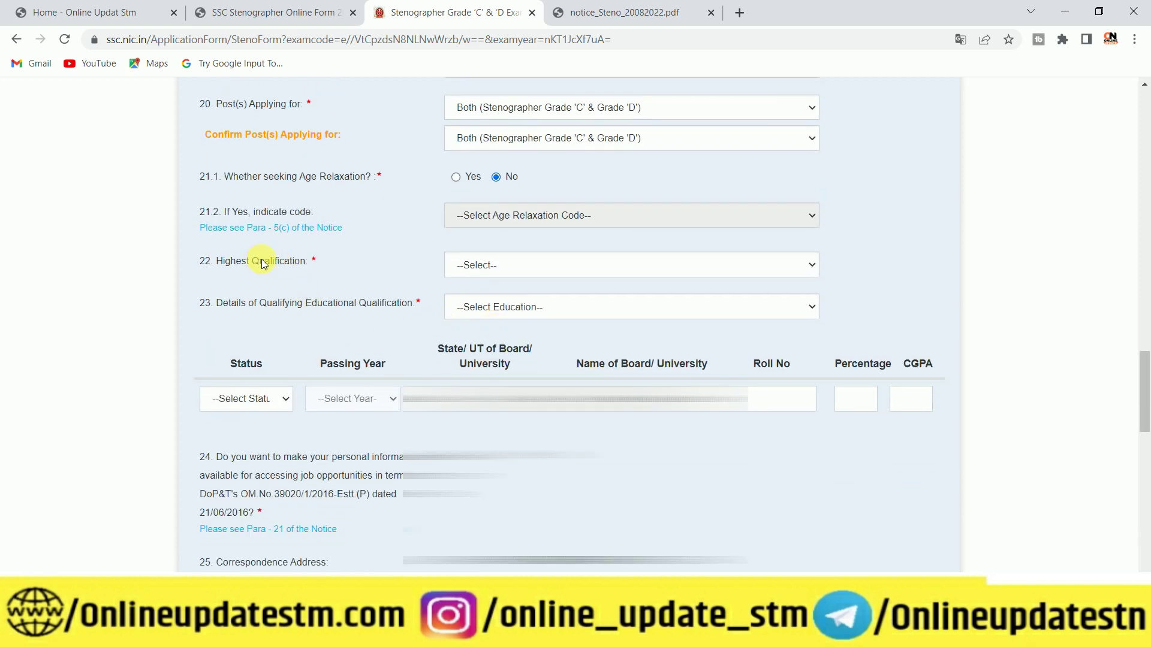
Set Highest Qualification to Intermediate/ Higher Secondary/ 10+2(2) and the qualifying educational qualification to 12th Standard
left_click(505, 264)
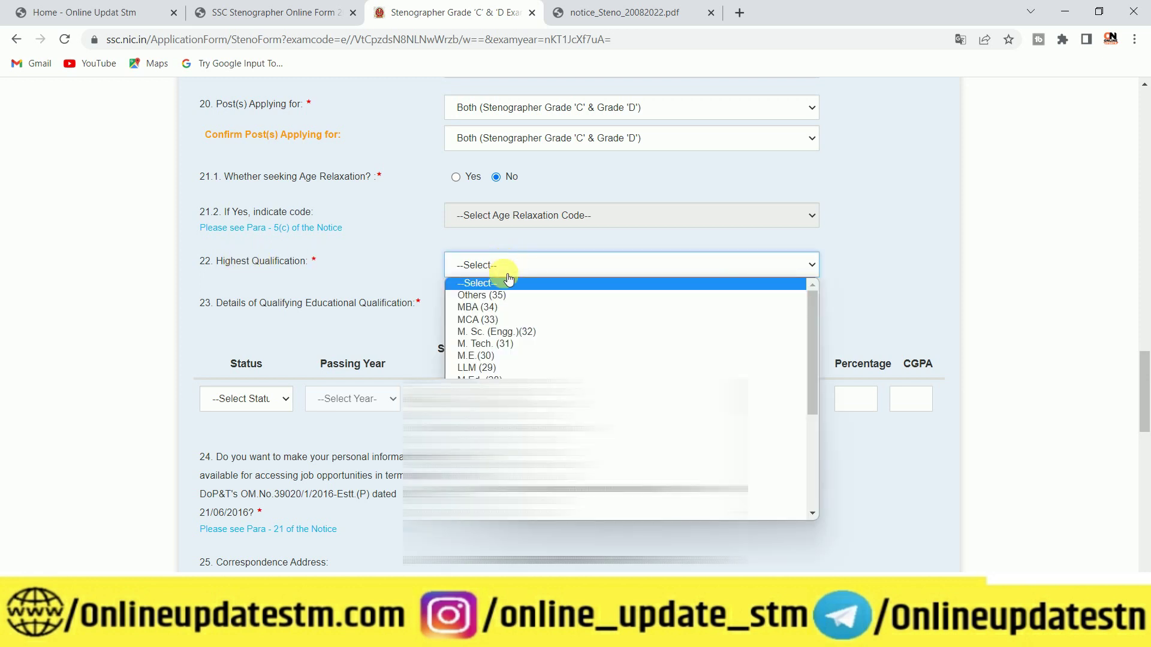
scroll(510, 420, "down", 3)
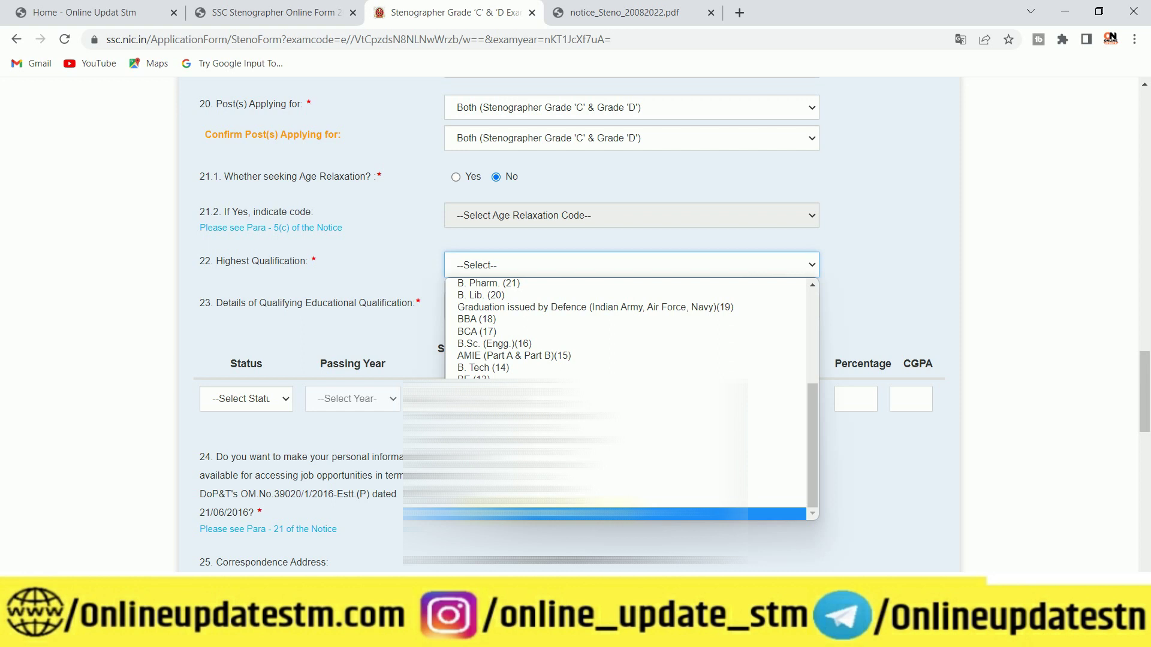
left_click(540, 513)
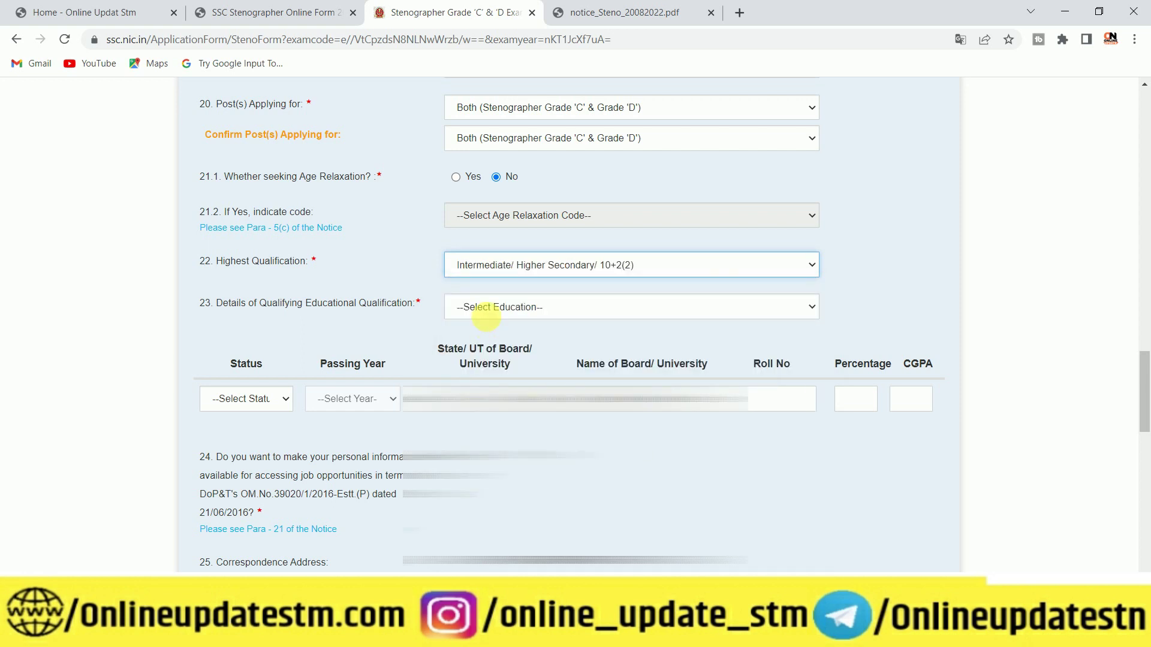
left_click(526, 310)
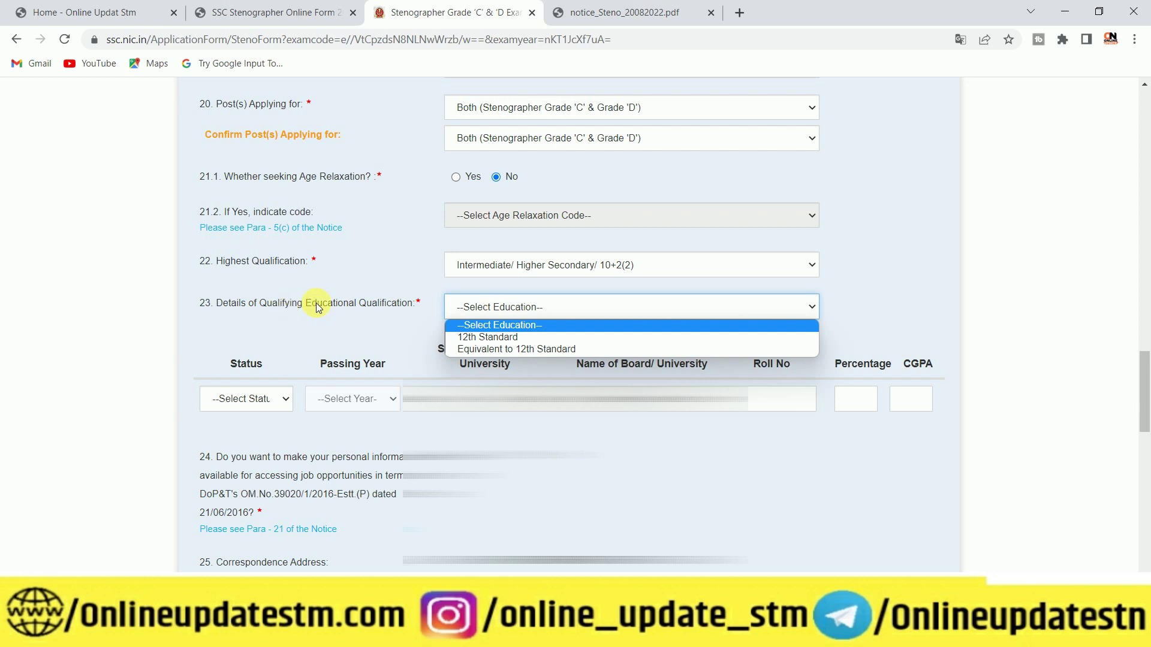
left_click(480, 343)
Set the 12th Standard qualification's status to Passed and its passing year to 2019
scroll(482, 315, "down", 1)
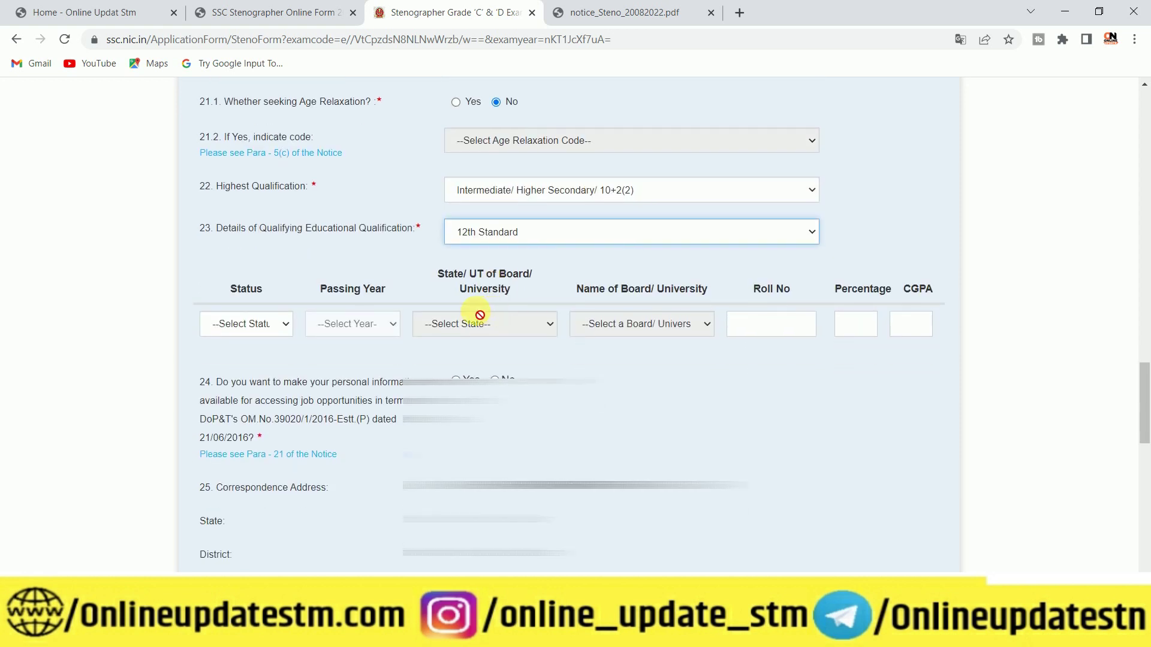
scroll(480, 315, "down", 1)
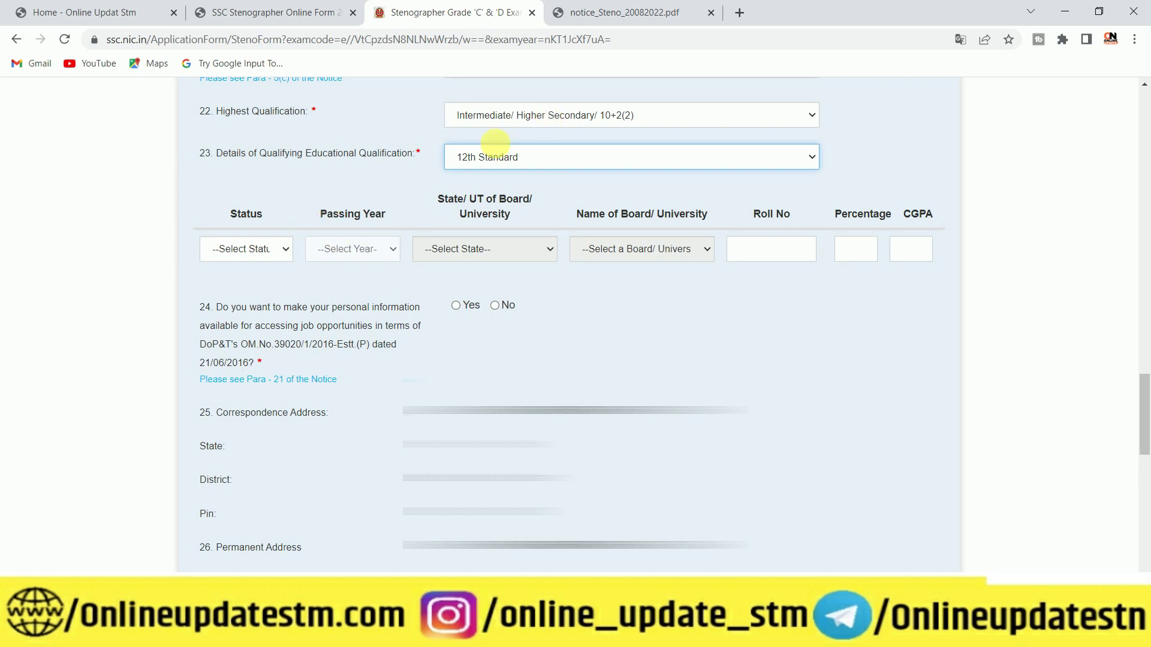
left_click(262, 249)
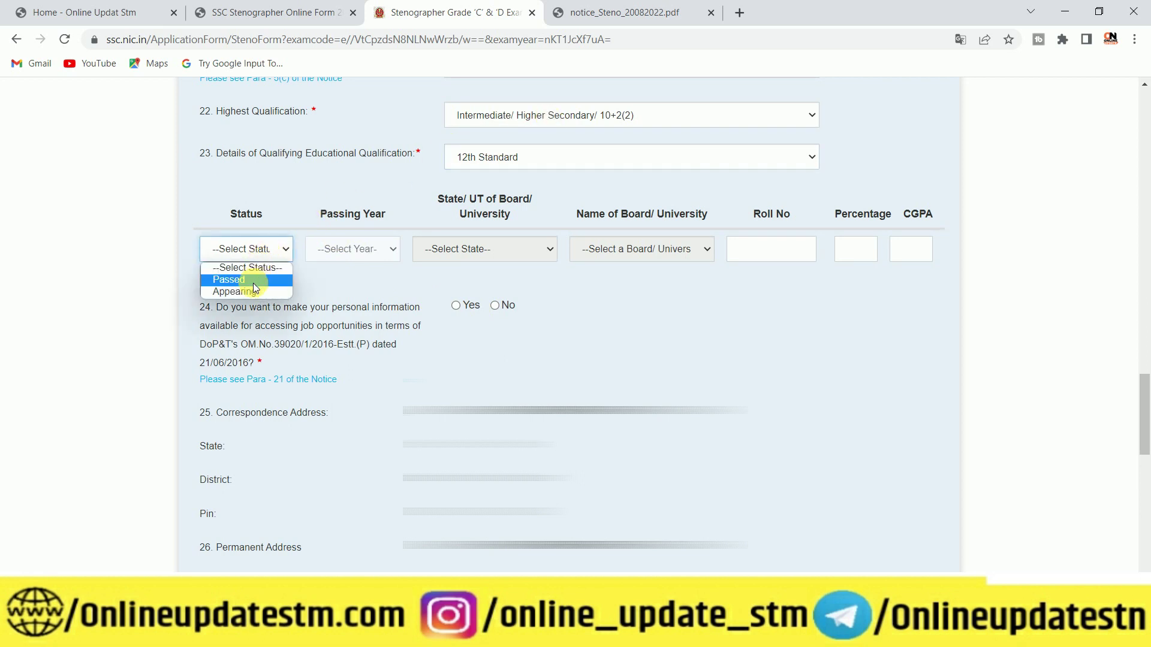
left_click(252, 280)
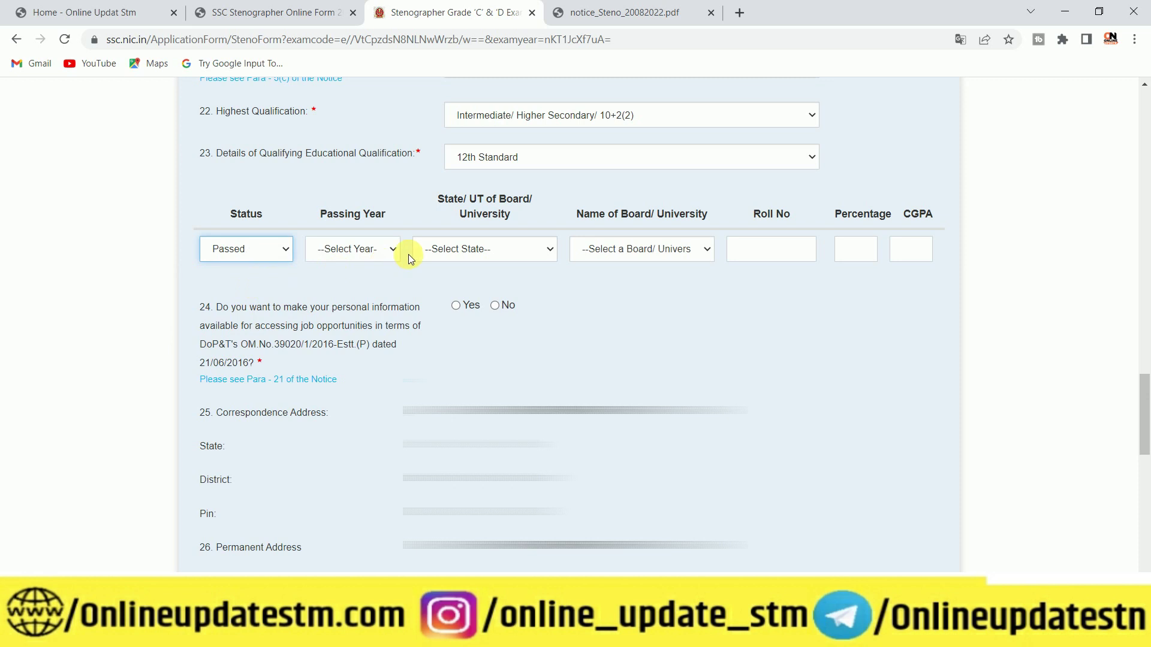
left_click(370, 248)
scroll(359, 314, "down", 10)
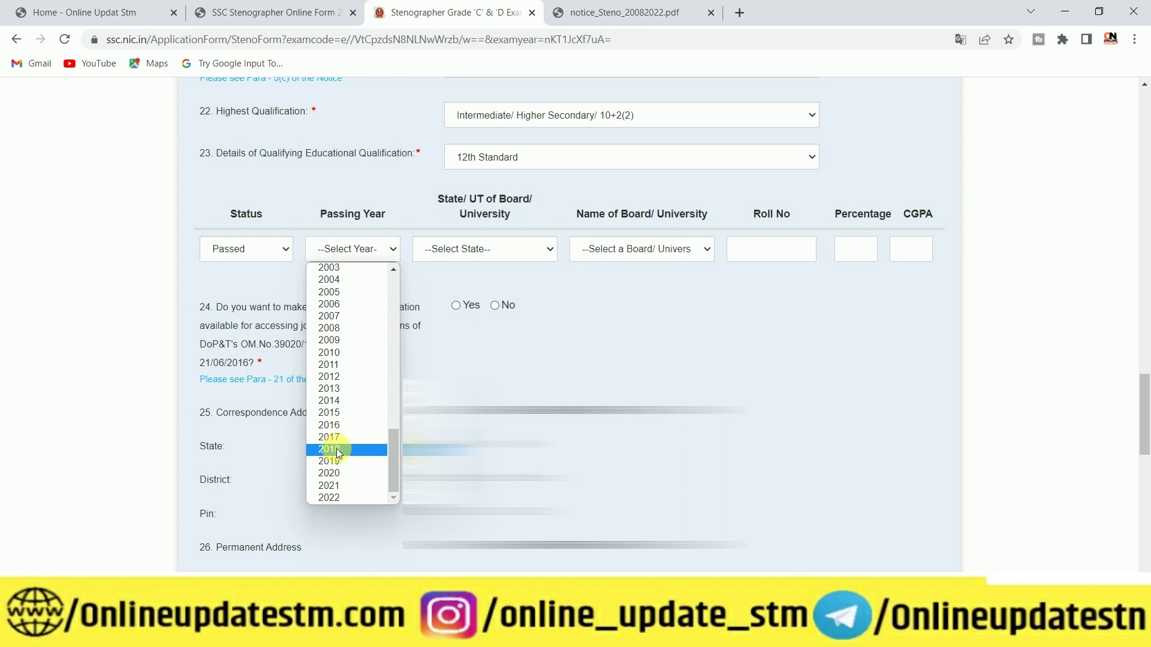
left_click(338, 462)
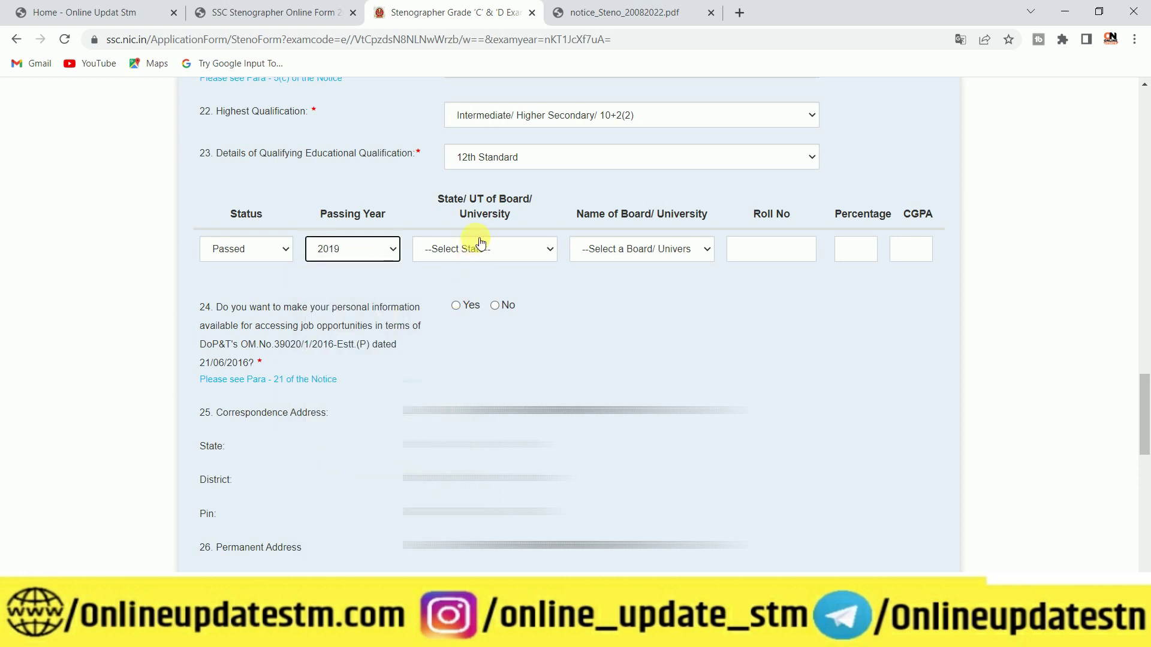
Set the State/ UT of Board/ University to Bihar and the board name to Bihar School Examination Board
left_click(472, 248)
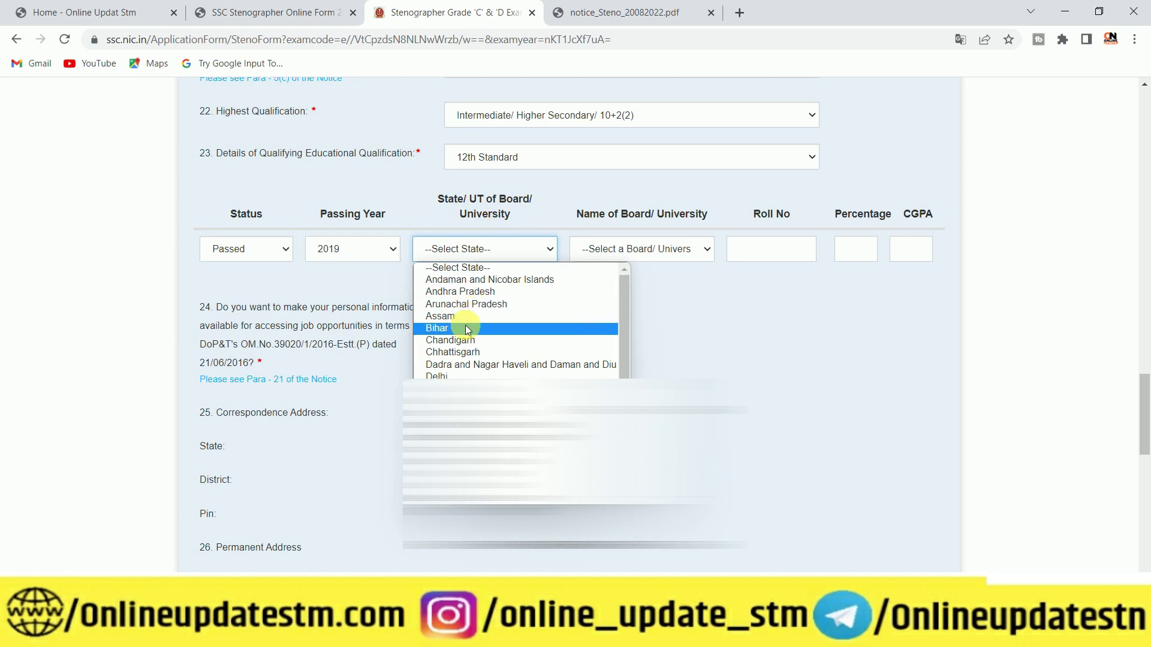
key("Escape")
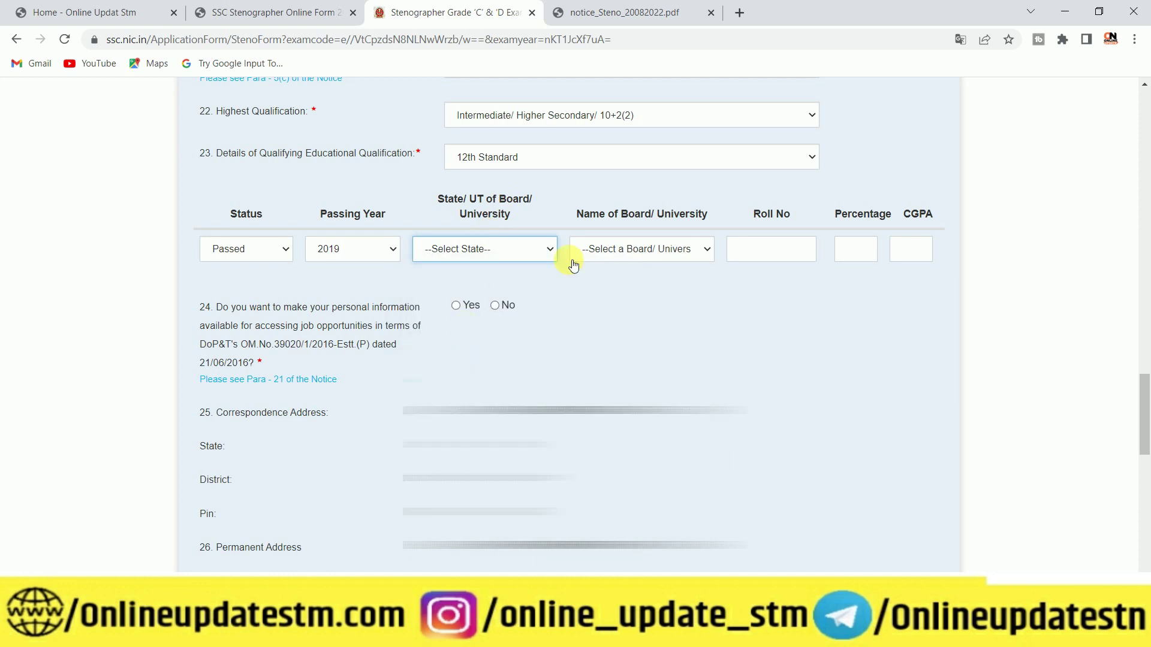
left_click(627, 249)
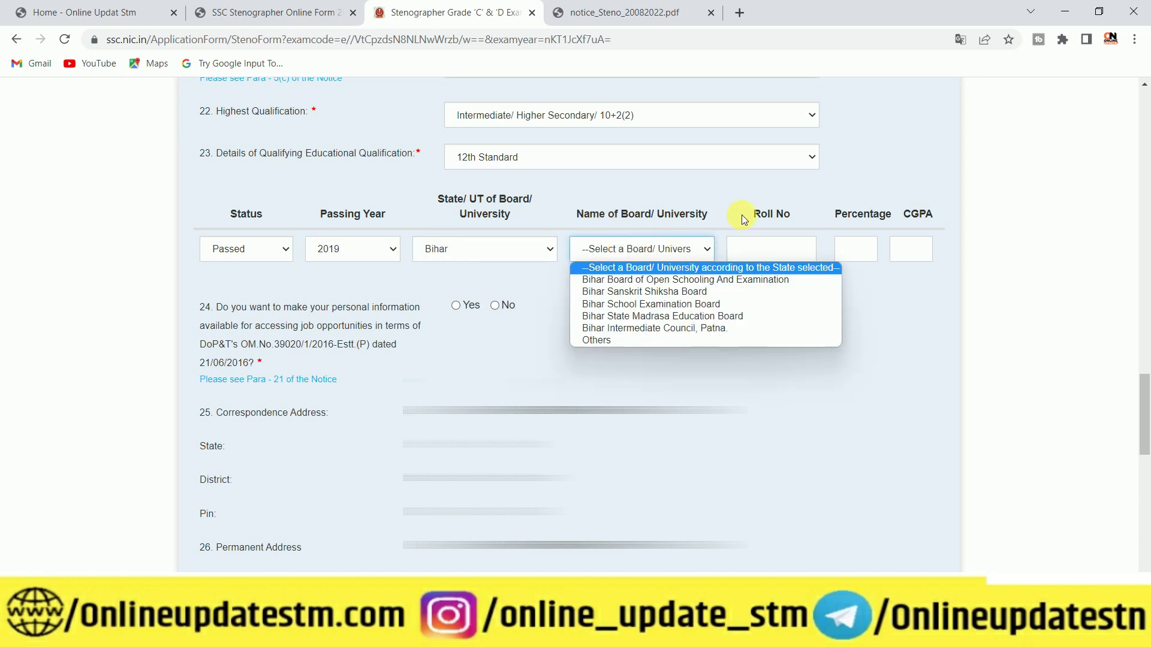
left_click(659, 303)
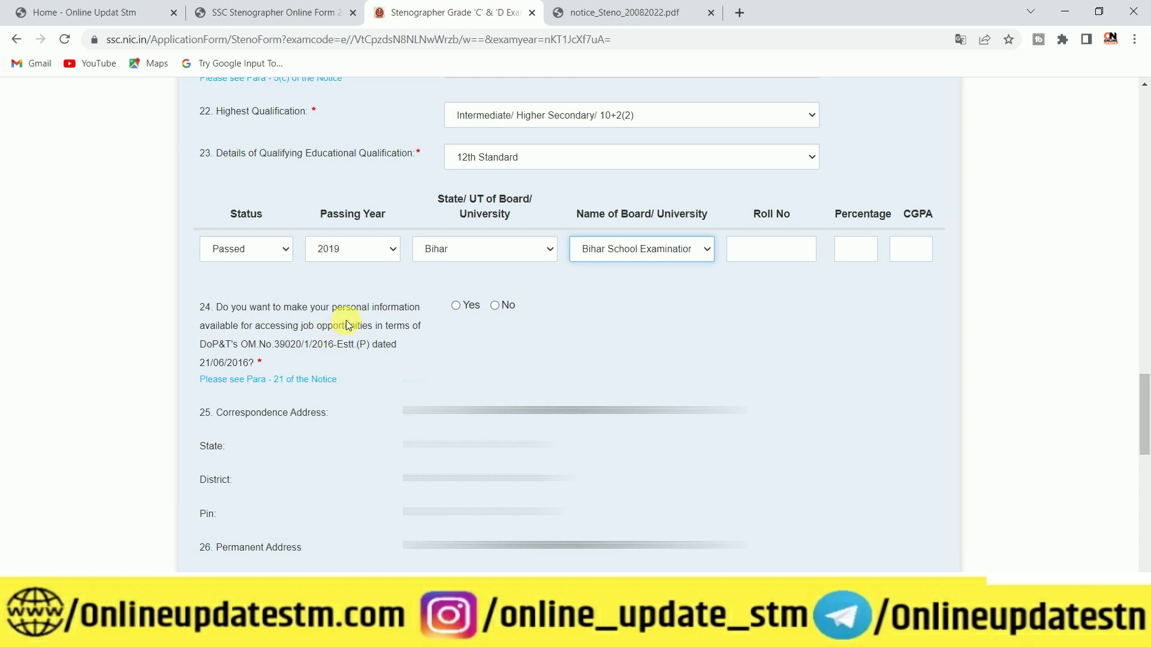
Answer No to making personal information available for job opportunities, and Yes to the photograph being taken on or after 20-May-2022
left_click(495, 306)
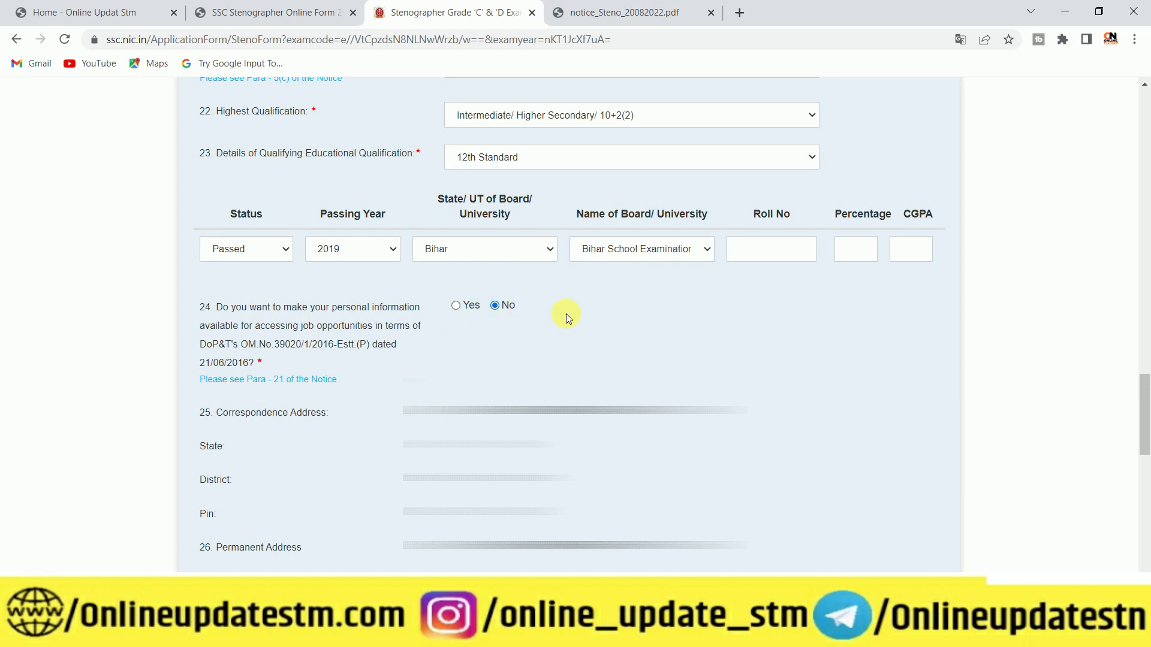
scroll(566, 314, "down", 10)
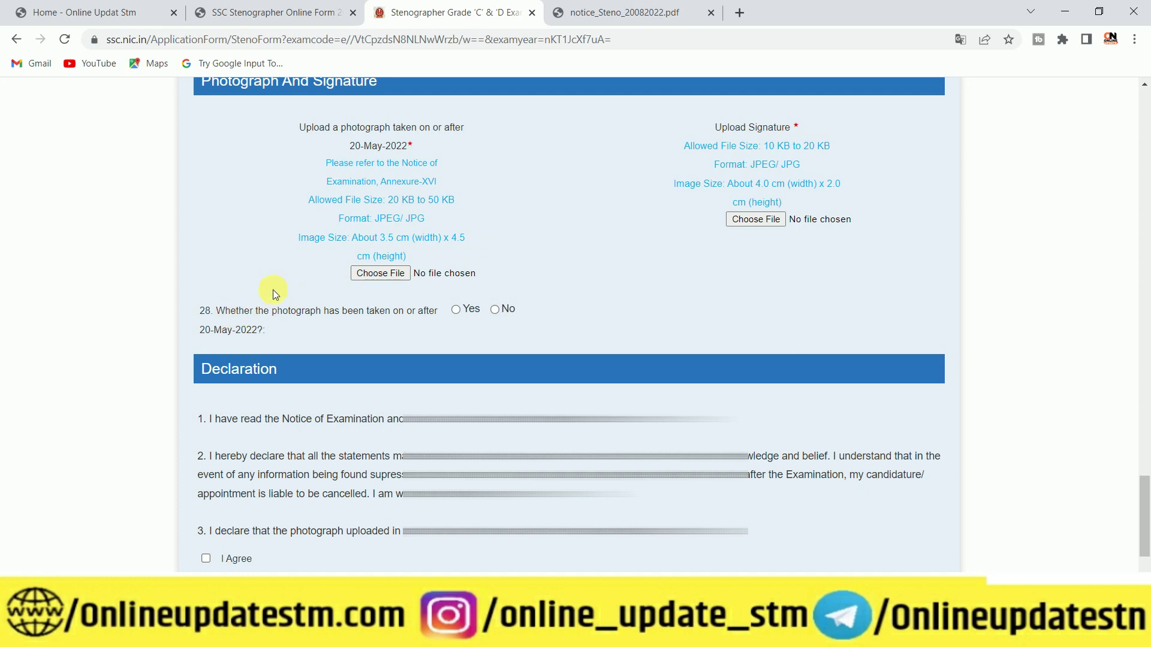
left_click(456, 310)
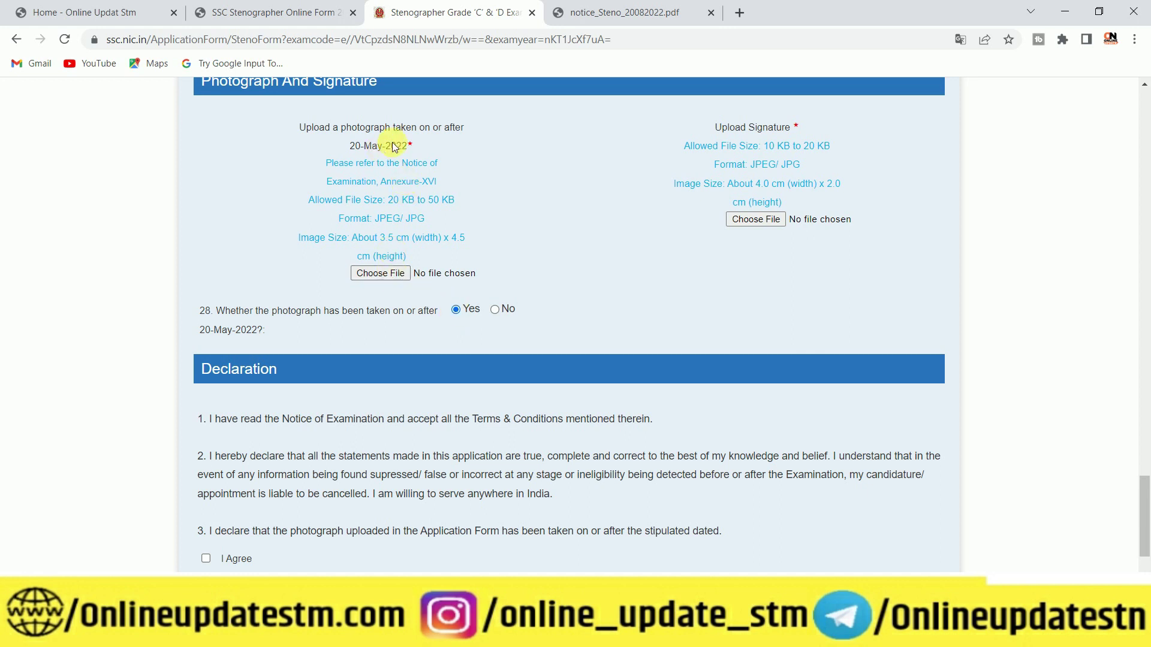
Check the specimen photographs in Annexure-XVI of the examination notice, and return to the application form's declaration
left_click(352, 166)
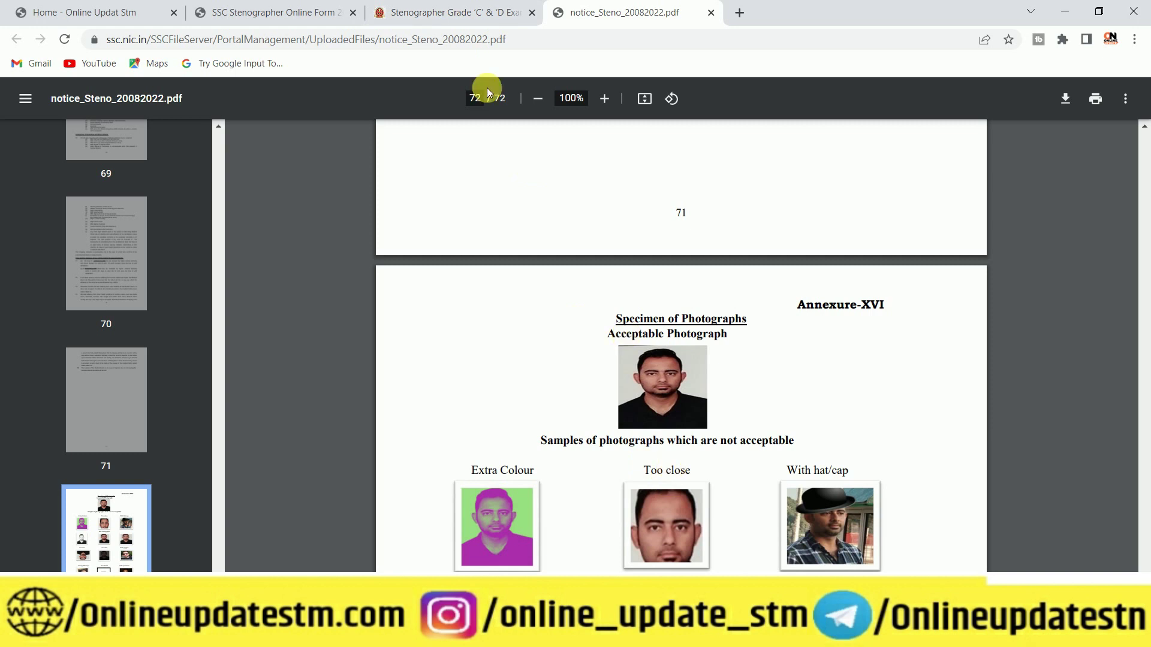
left_click(452, 12)
scroll(539, 300, "down", 4)
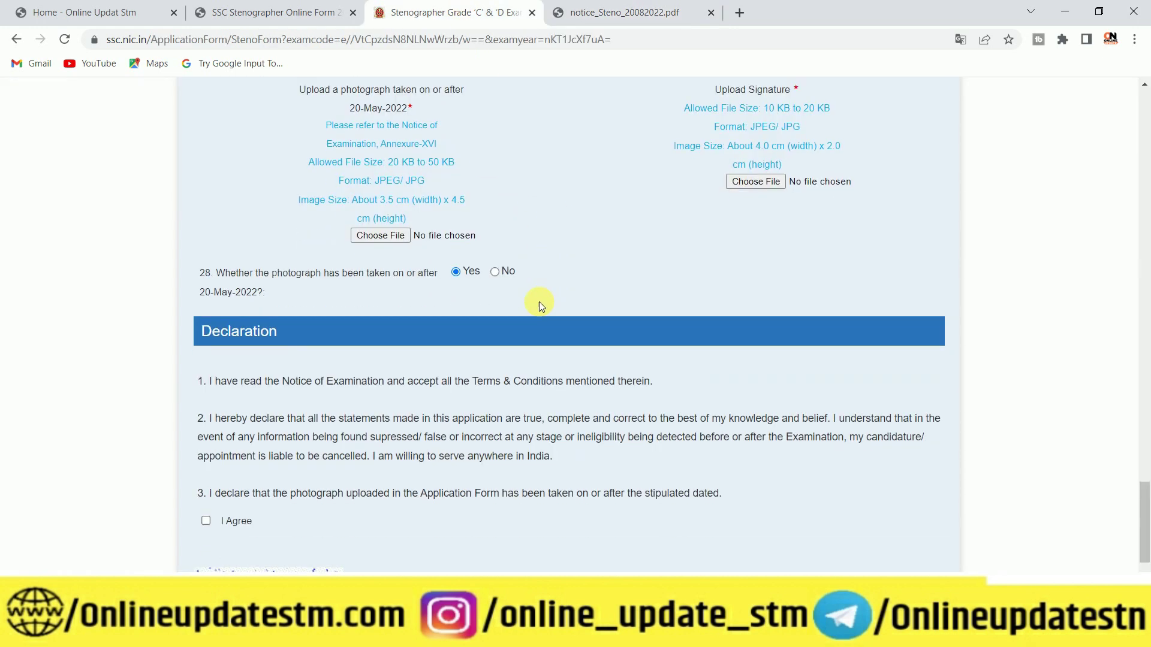